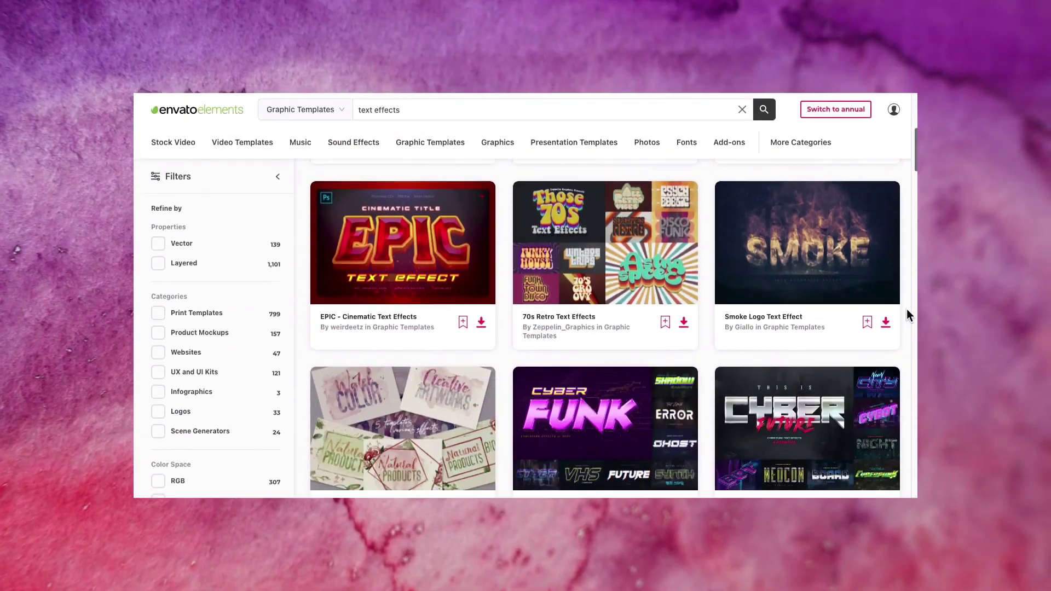
Step: Scroll down the Envato Elements 'text effects' results to the Vintage and 80s effect packs
scroll(906, 310, down, 5)
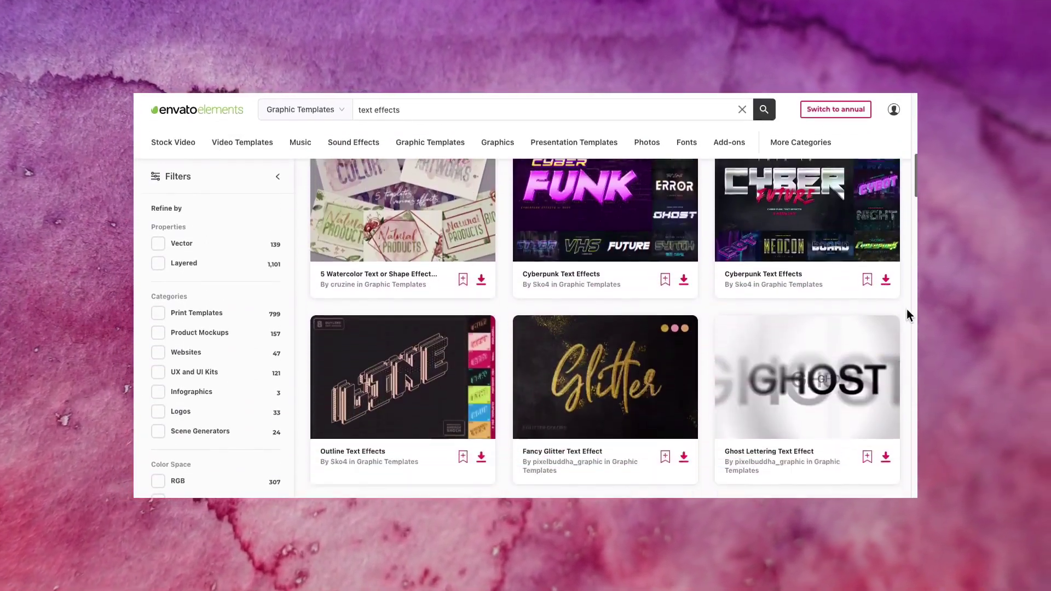
scroll(906, 308, down, 8)
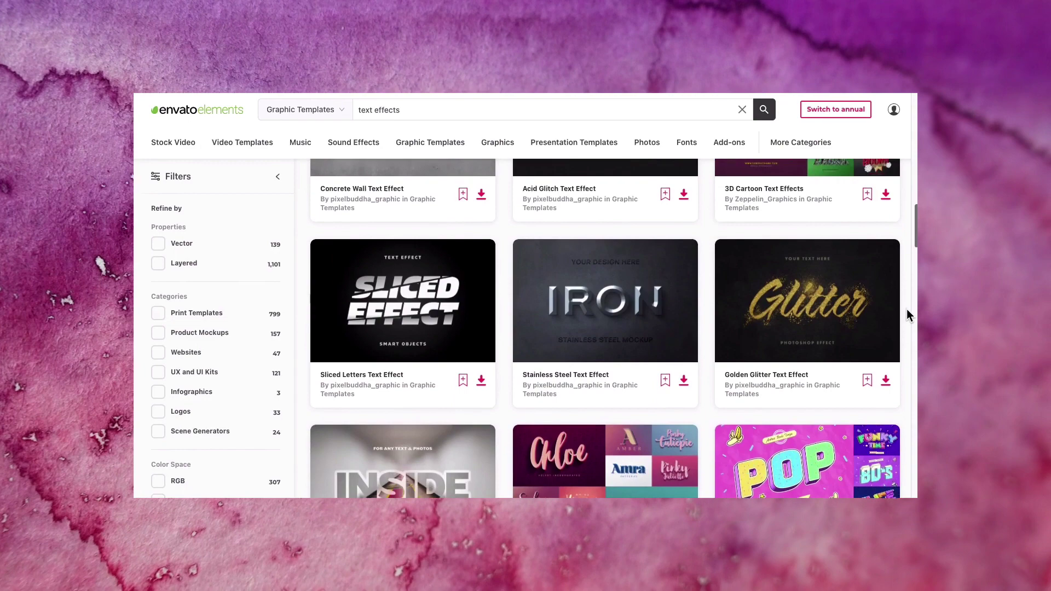
scroll(906, 309, down, 3)
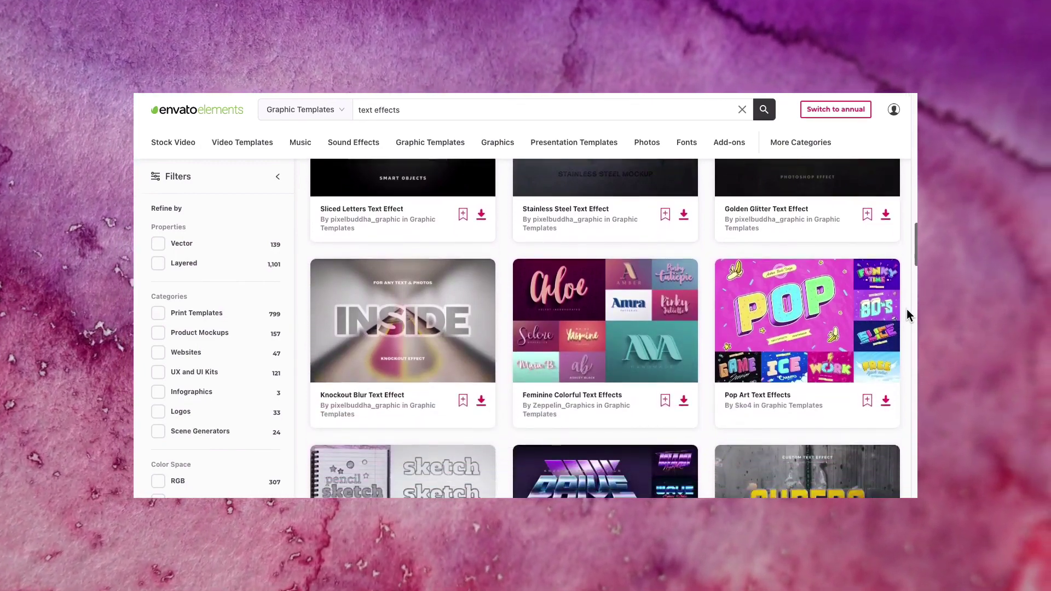
scroll(906, 314, down, 5)
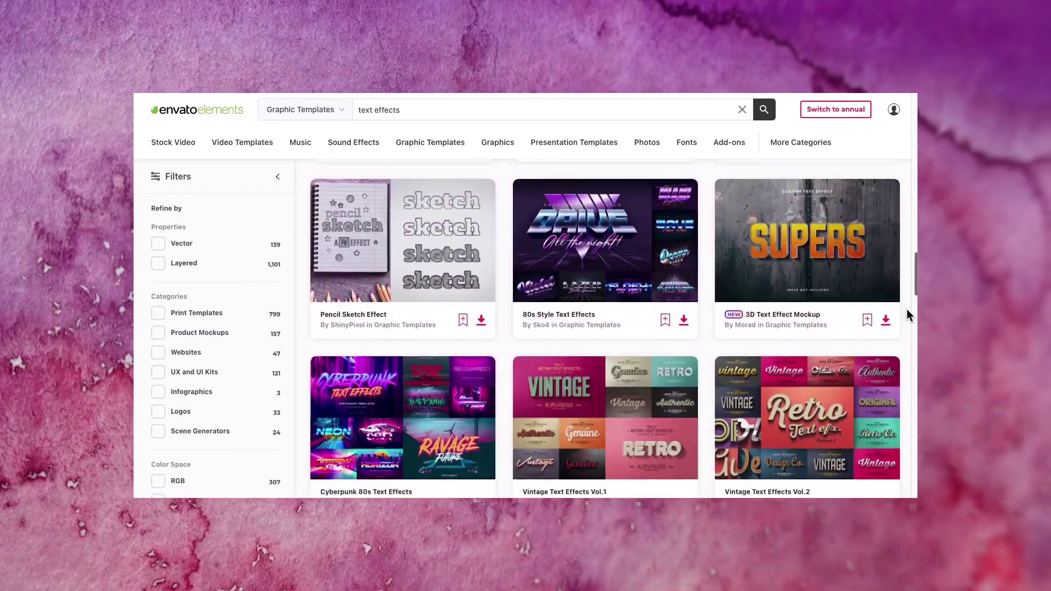
scroll(906, 310, down, 4)
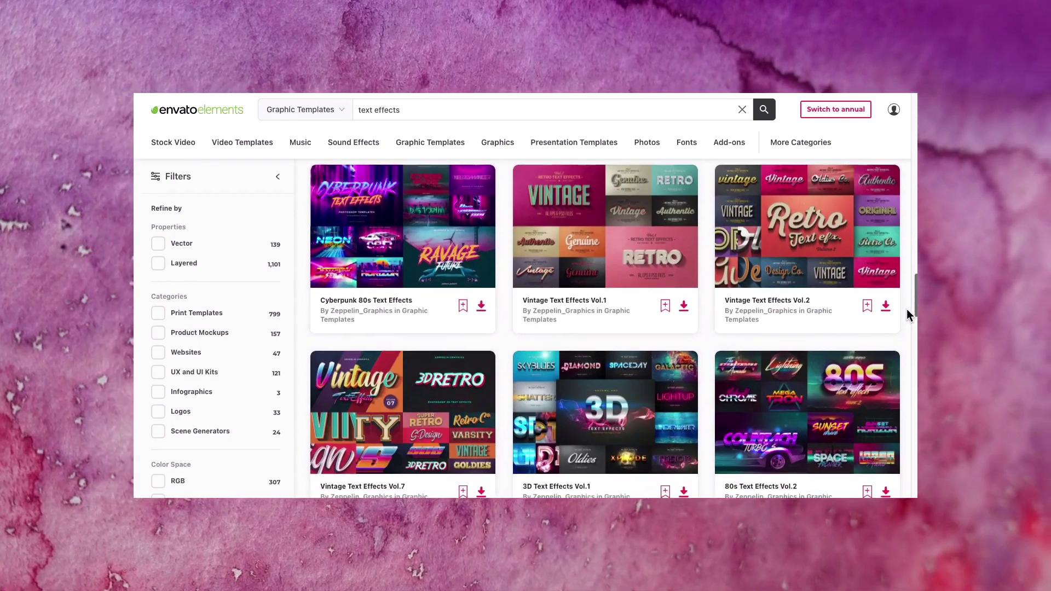
scroll(906, 312, down, 8)
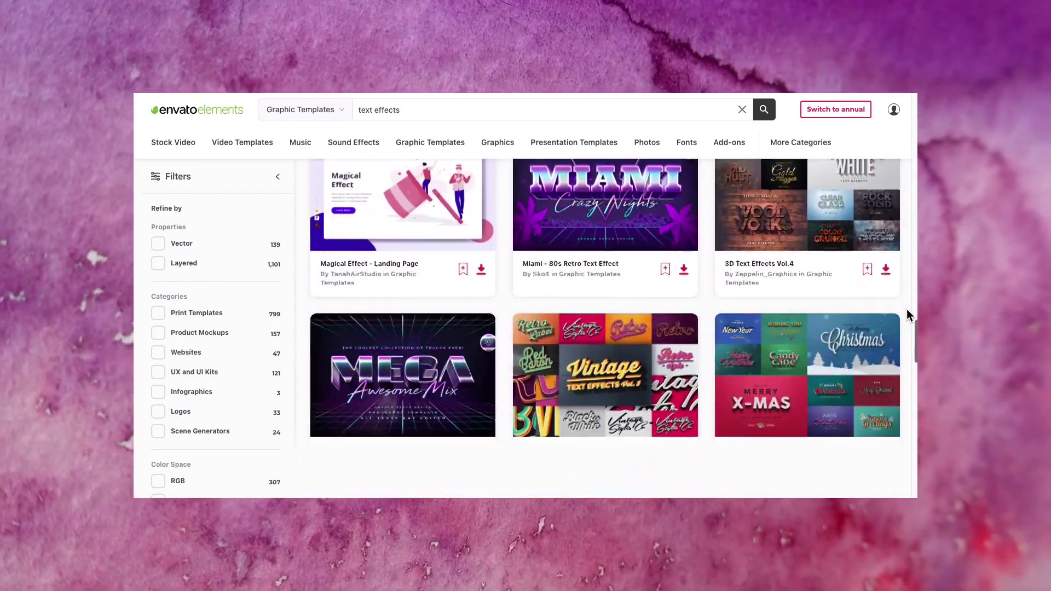
scroll(906, 314, down, 5)
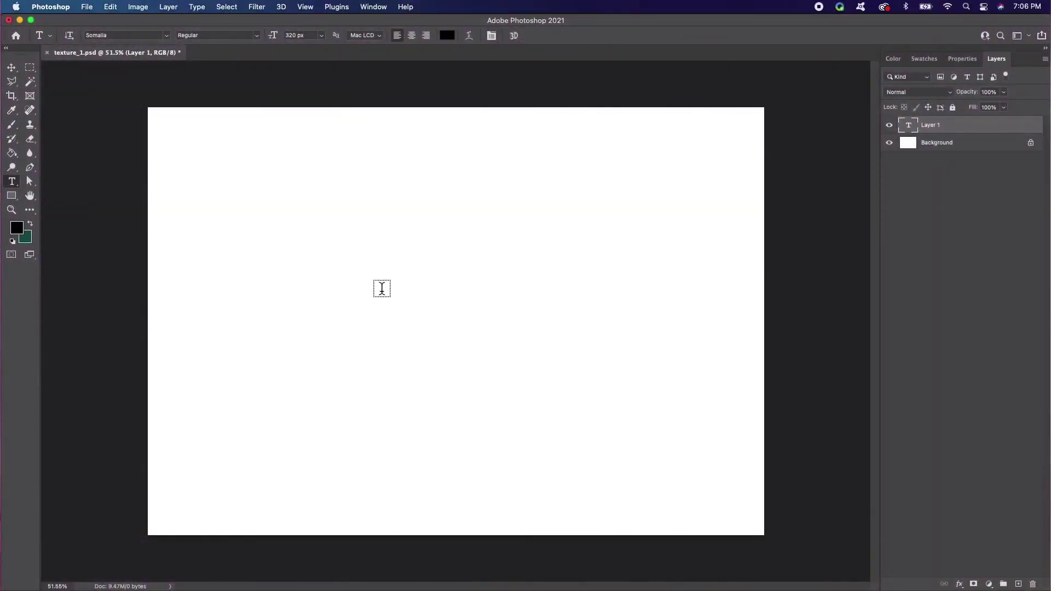
Step: Type the script word 'Welcome' on the canvas and move it down toward the centre
click(165, 344)
text(Welcome)
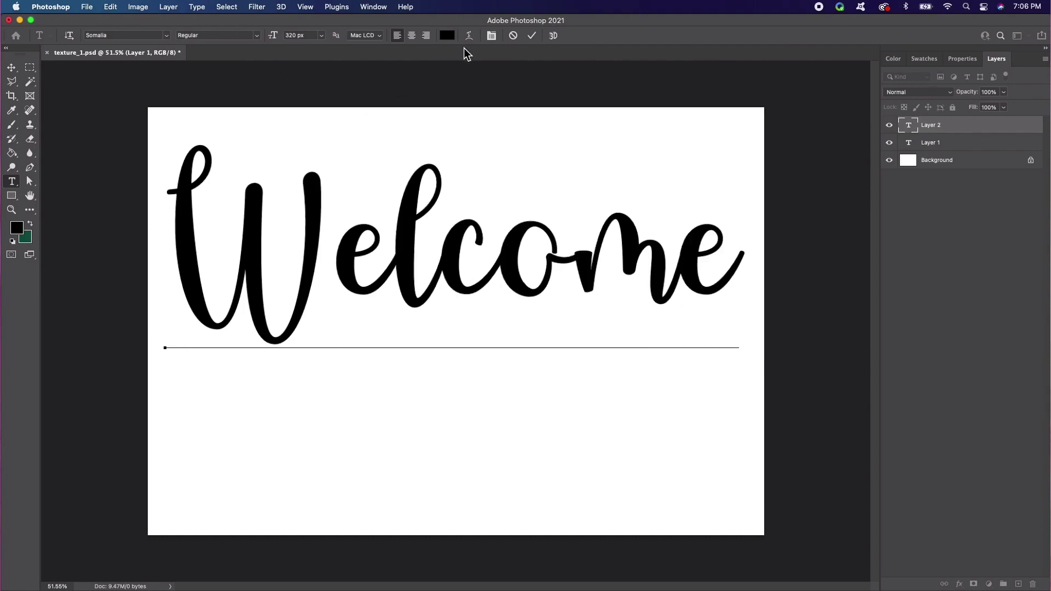
click(531, 35)
key(v)
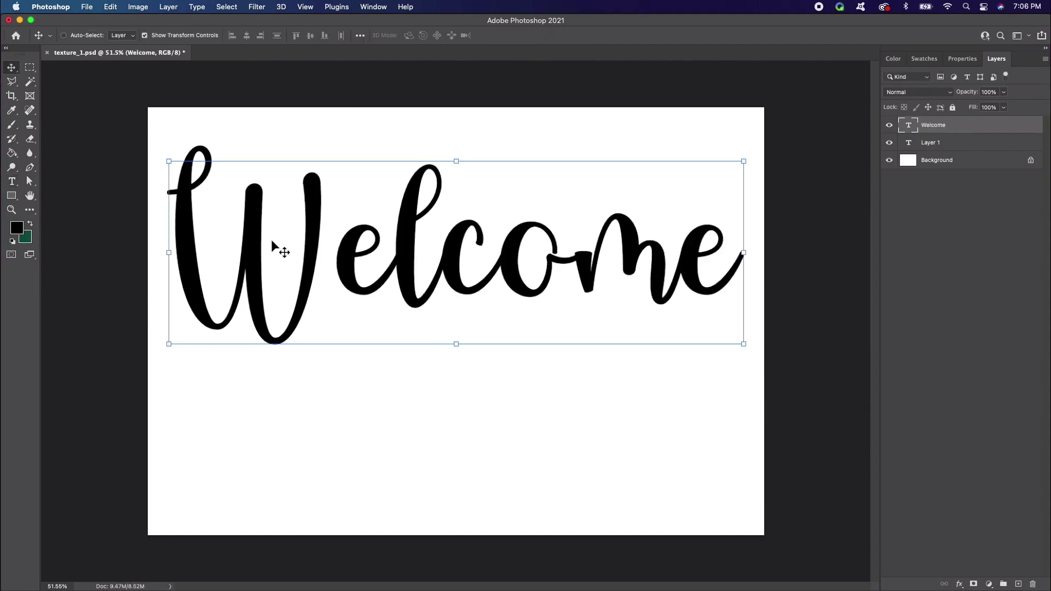
drag(398, 251, 400, 314)
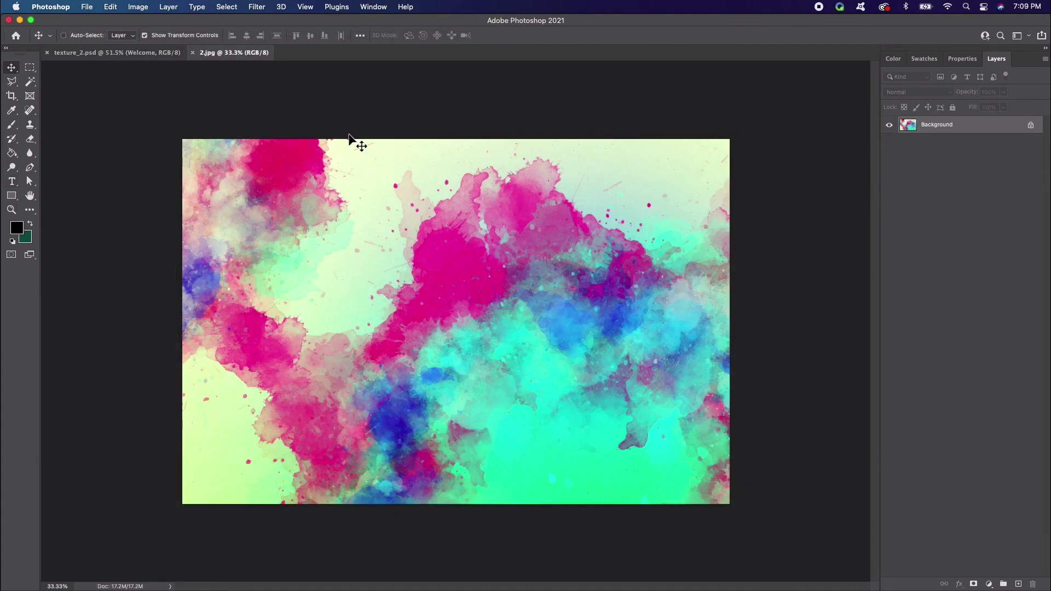
Step: Copy the entire 2.jpg watercolour image and go back to the texture_2.psd document
click(237, 6)
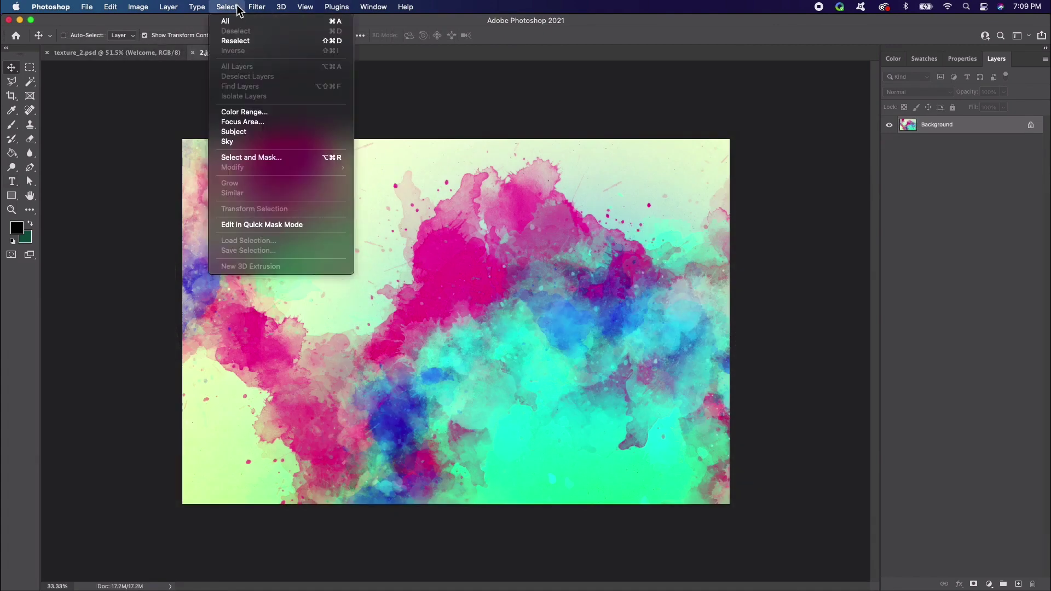
click(236, 21)
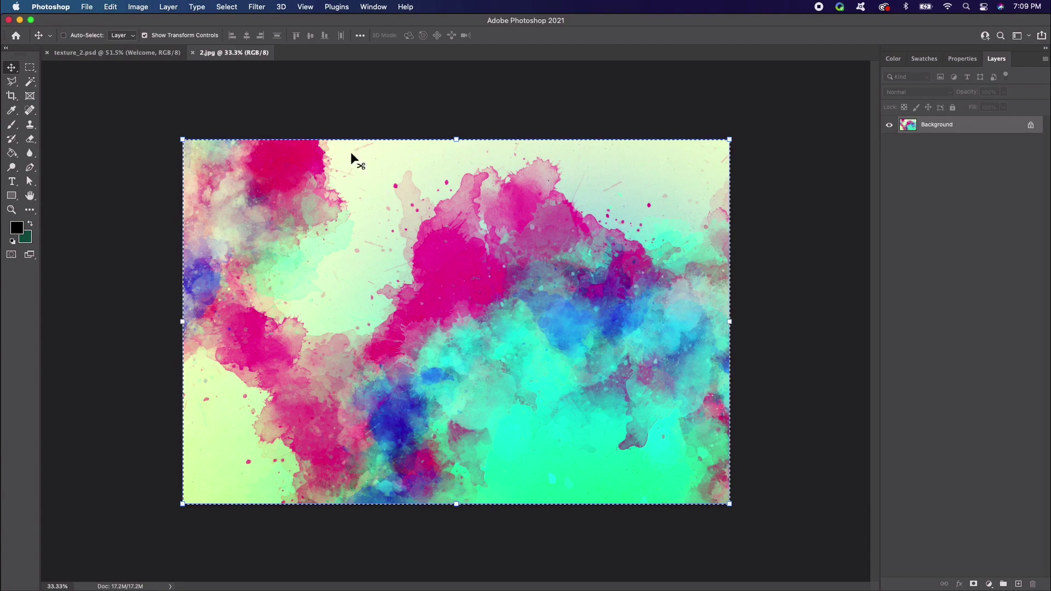
click(112, 7)
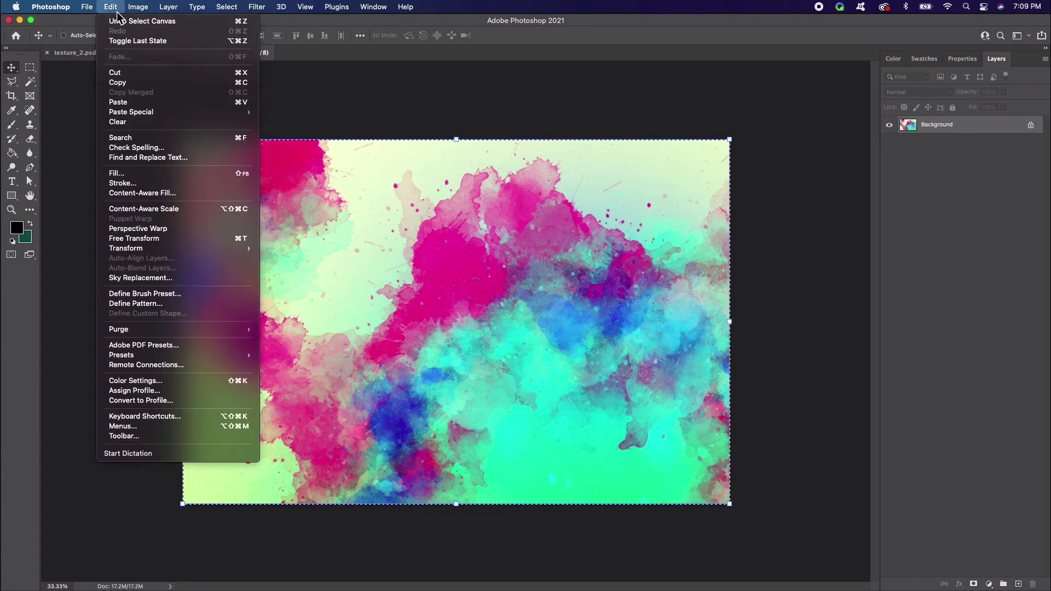
click(127, 82)
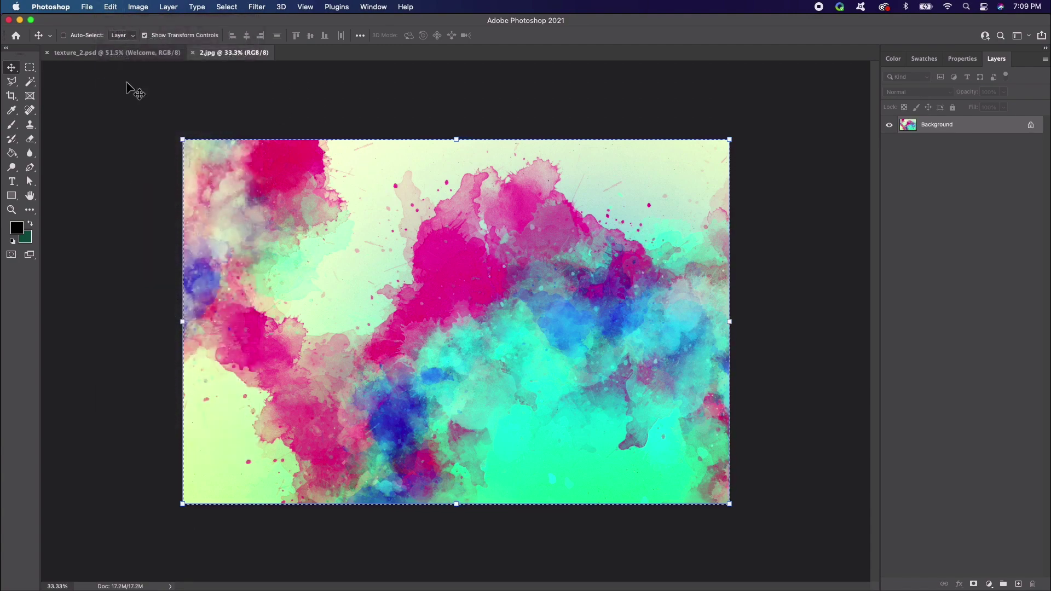
click(130, 55)
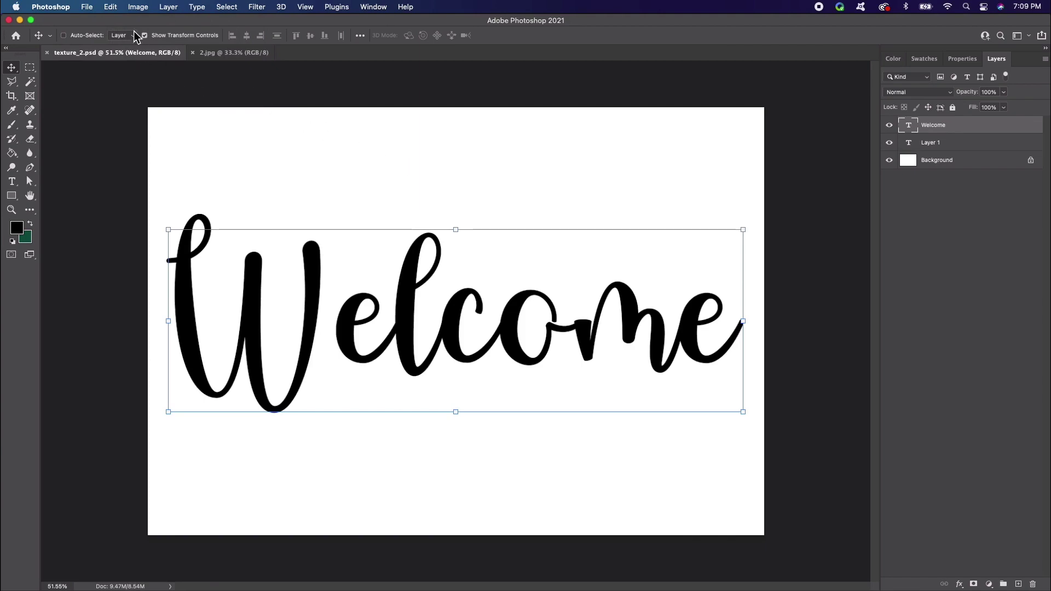
Step: Paste the watercolour image into texture_2.psd as Layer 2 over the Welcome text
click(112, 8)
click(123, 102)
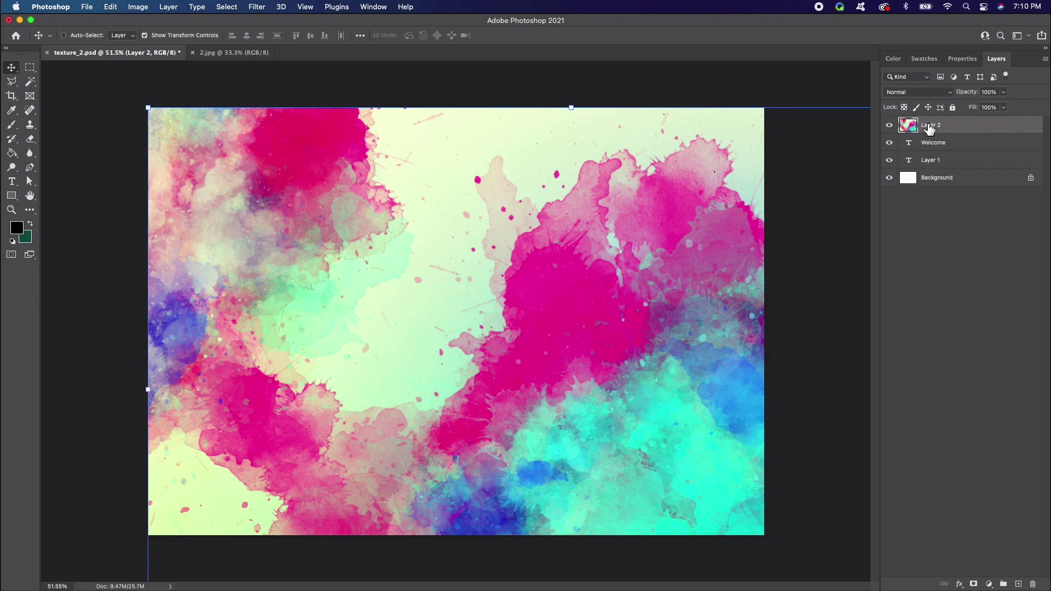
Step: Clip Layer 2's watercolour texture to the Welcome text and shift it within the letters
right_click(934, 127)
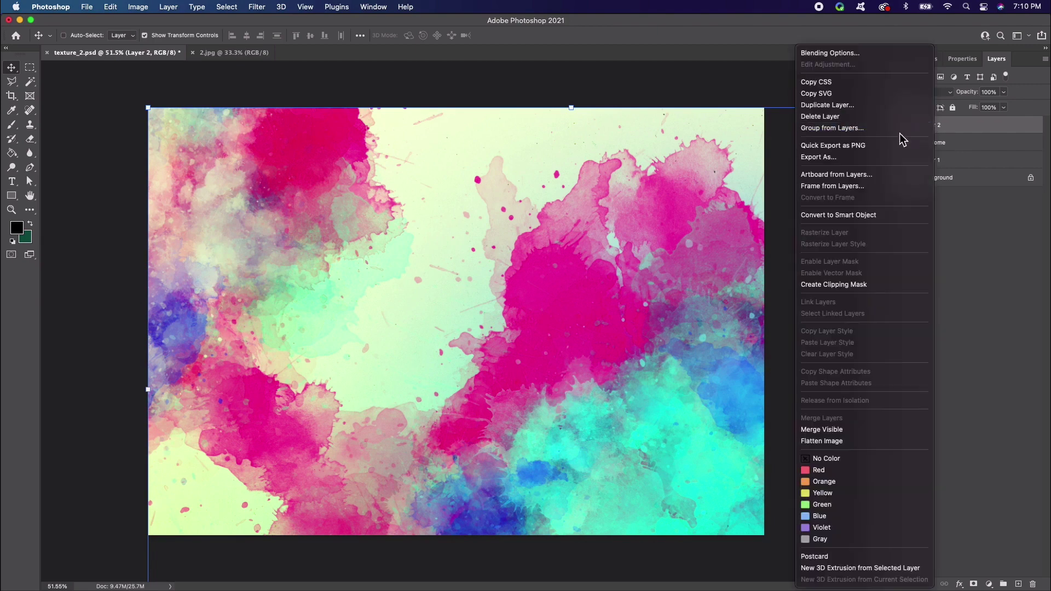
click(831, 286)
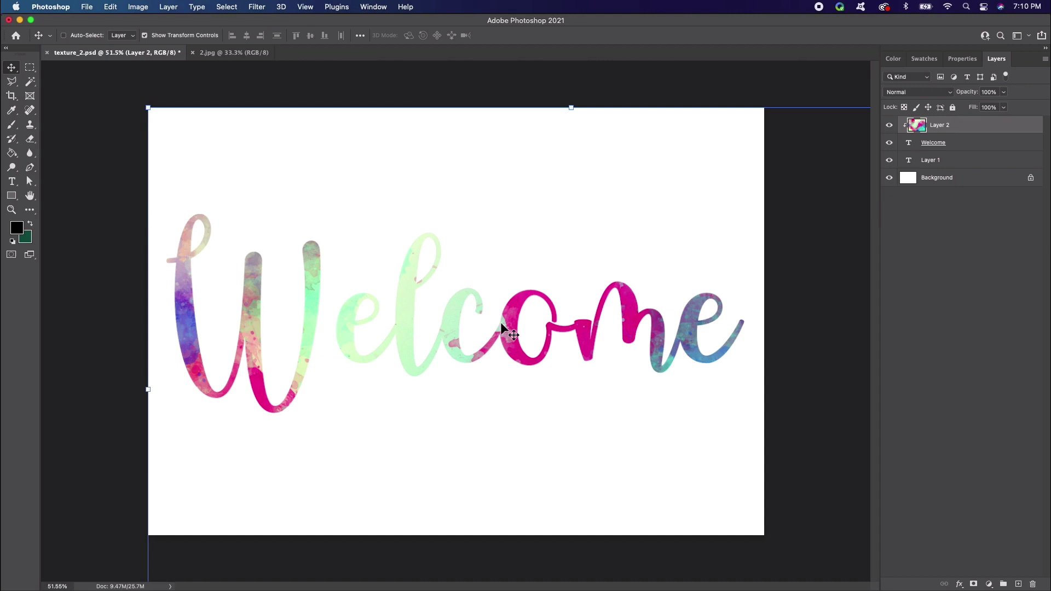
drag(500, 322, 476, 268)
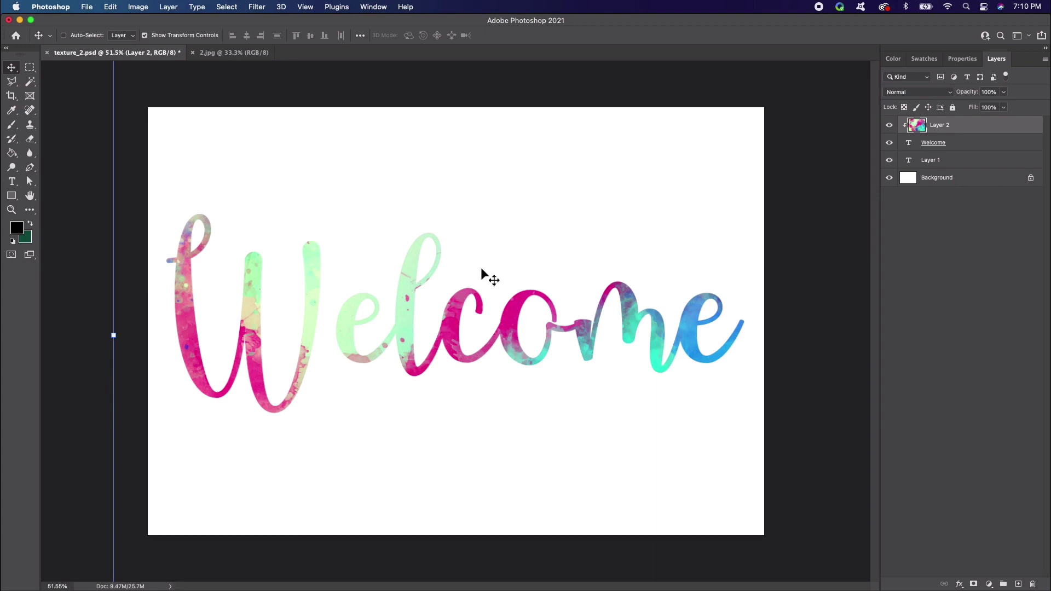
Step: Duplicate Layer 2, set the copy to Hard Light, and offset it across the lettering
right_click(960, 125)
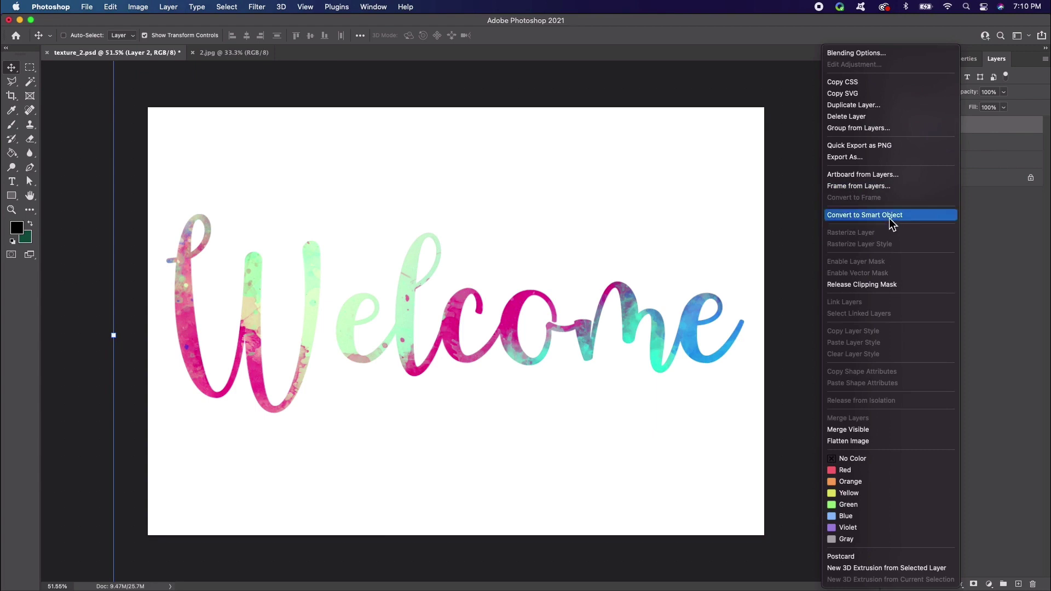
click(876, 105)
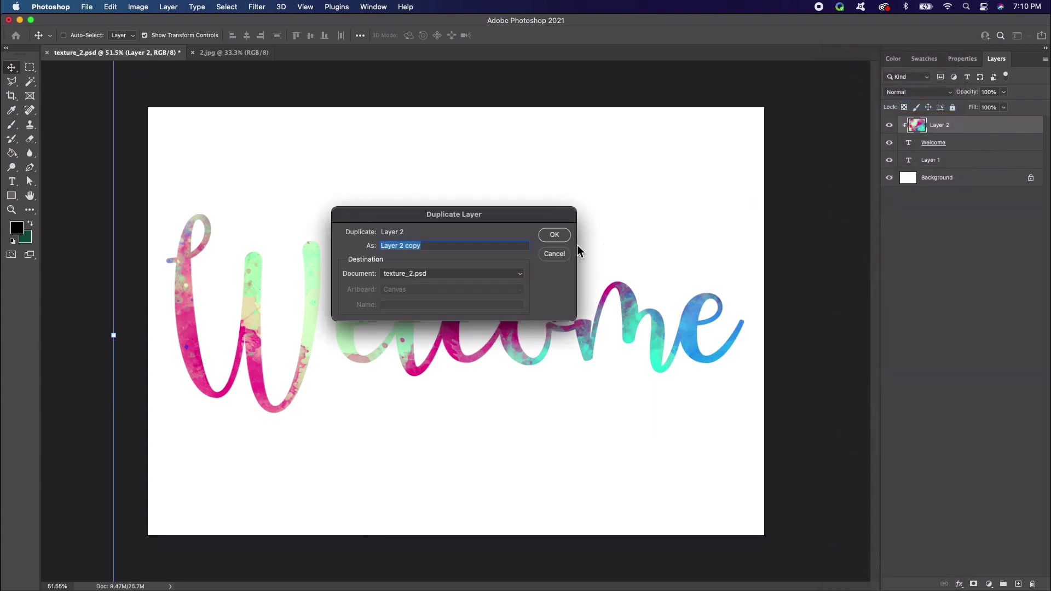
click(554, 235)
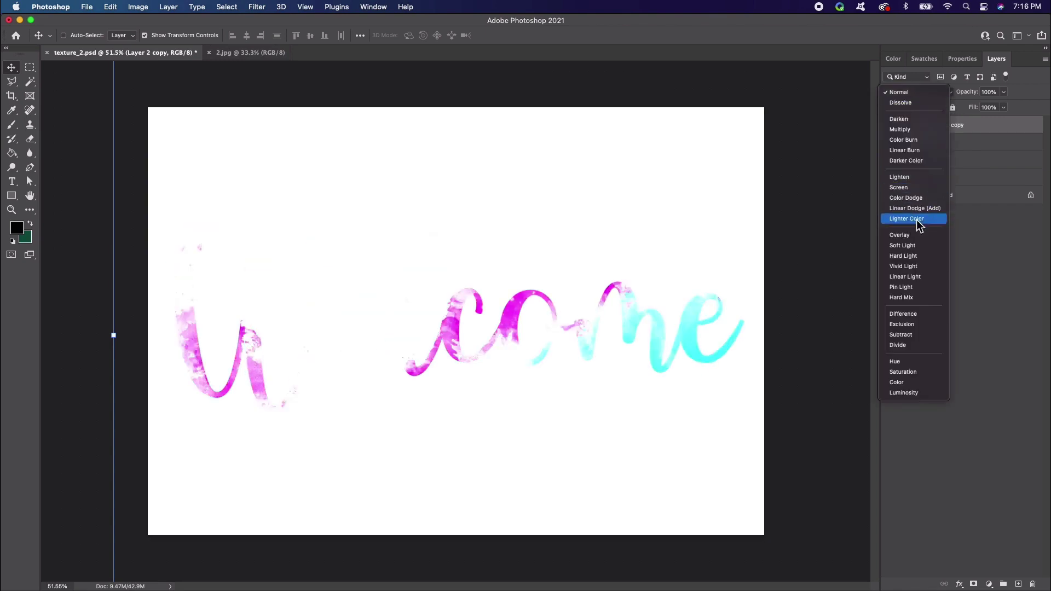
click(911, 254)
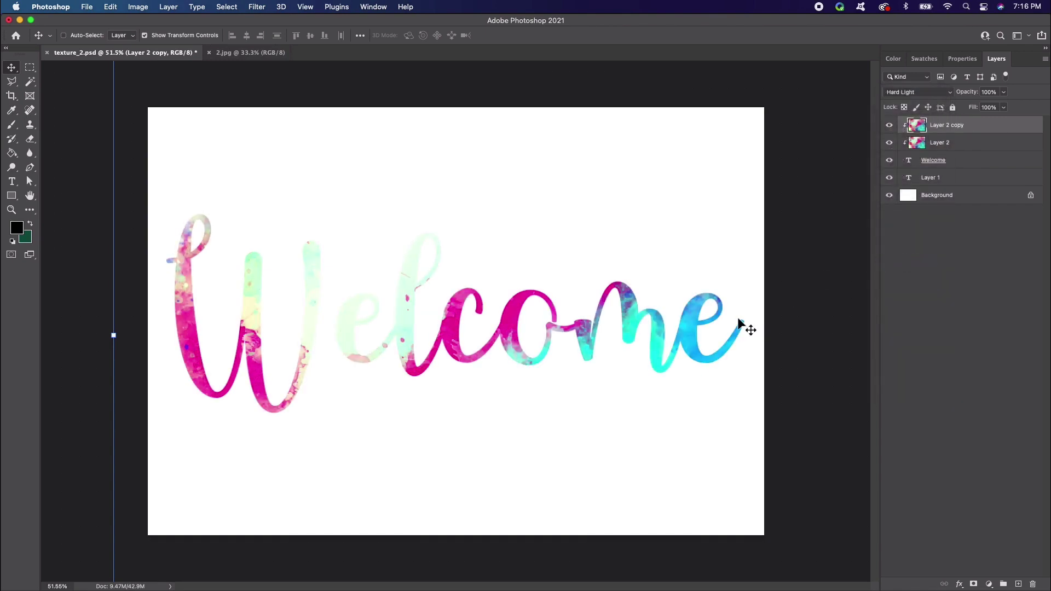
drag(655, 327, 404, 275)
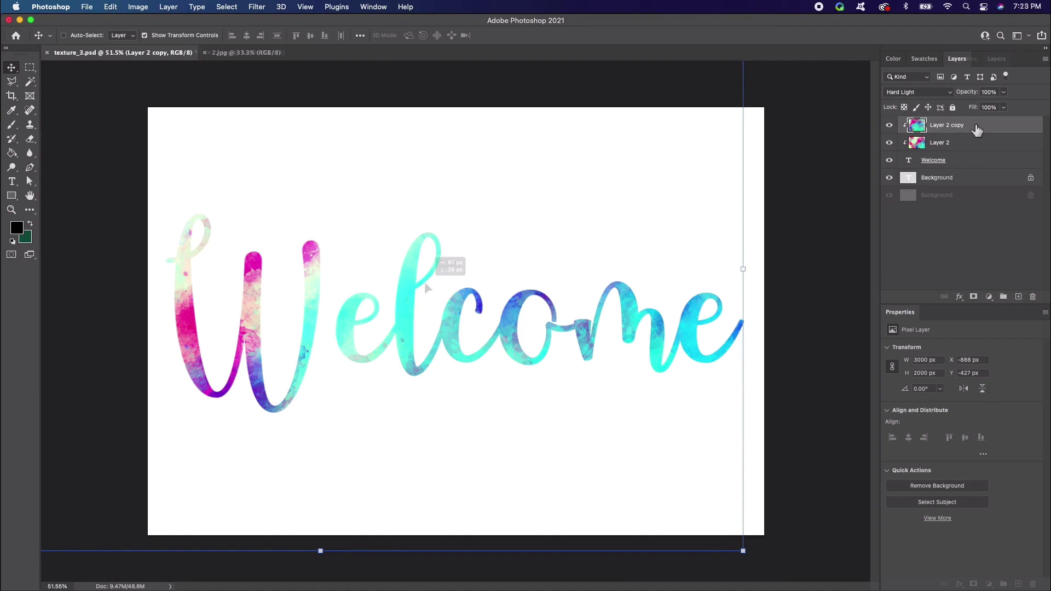
Step: Give Layer 2 copy a purple #9019c8 Multiply Color Overlay at 28% opacity
click(960, 296)
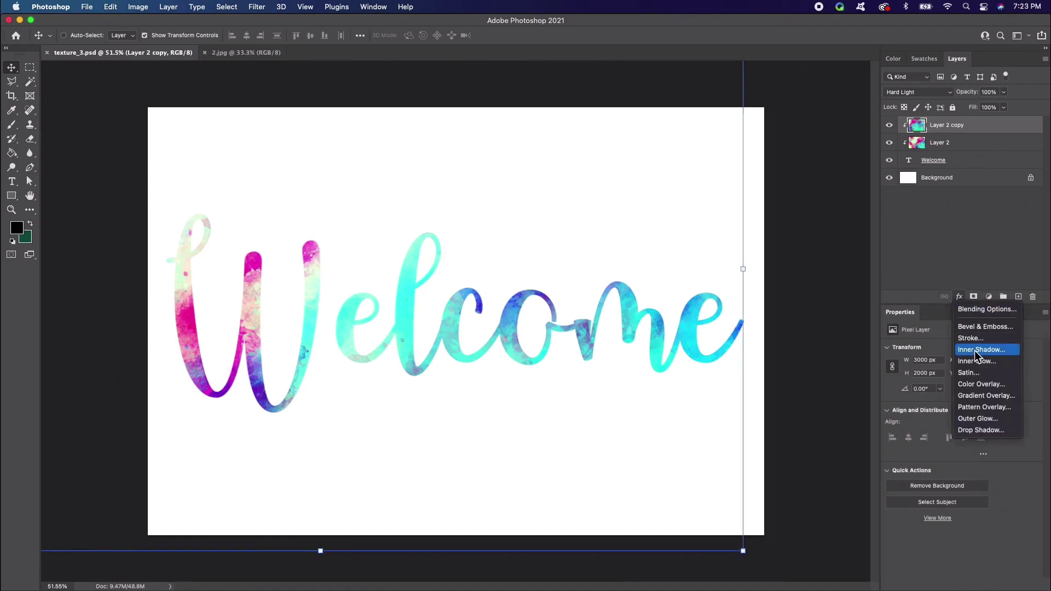
click(982, 386)
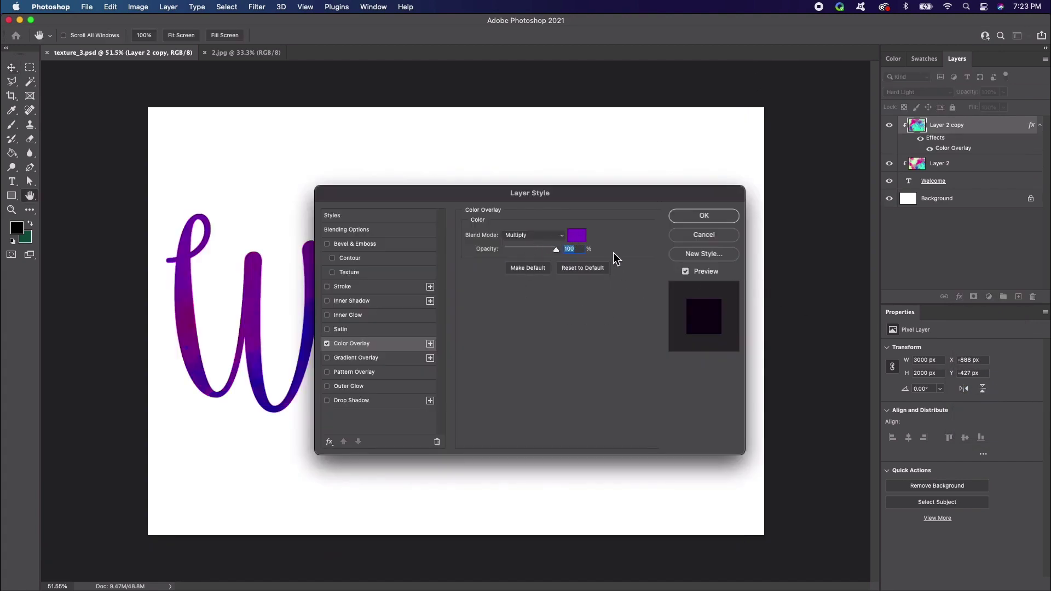
click(577, 236)
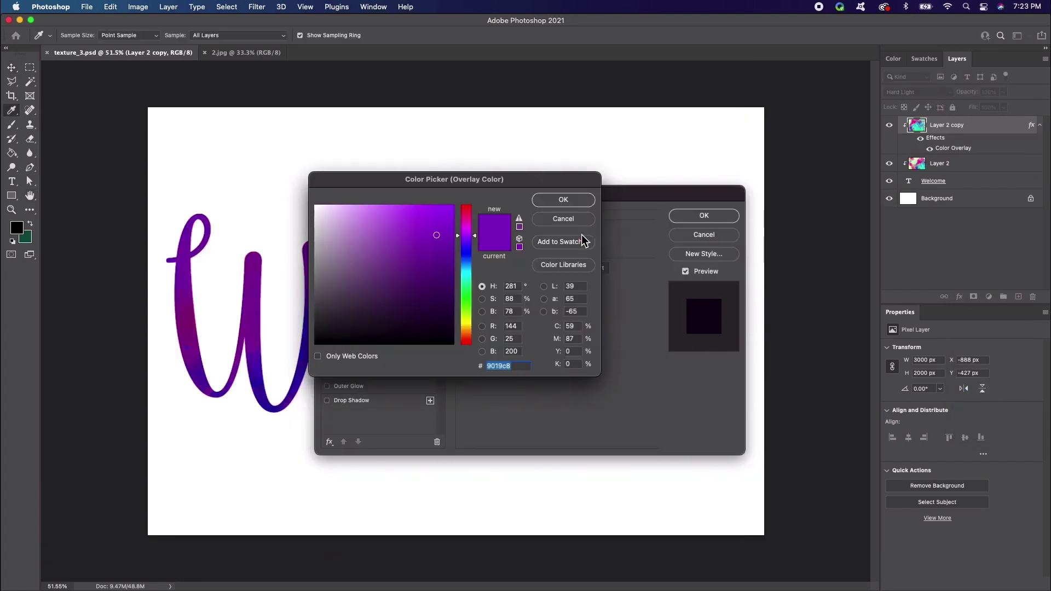
click(516, 366)
click(564, 199)
click(573, 250)
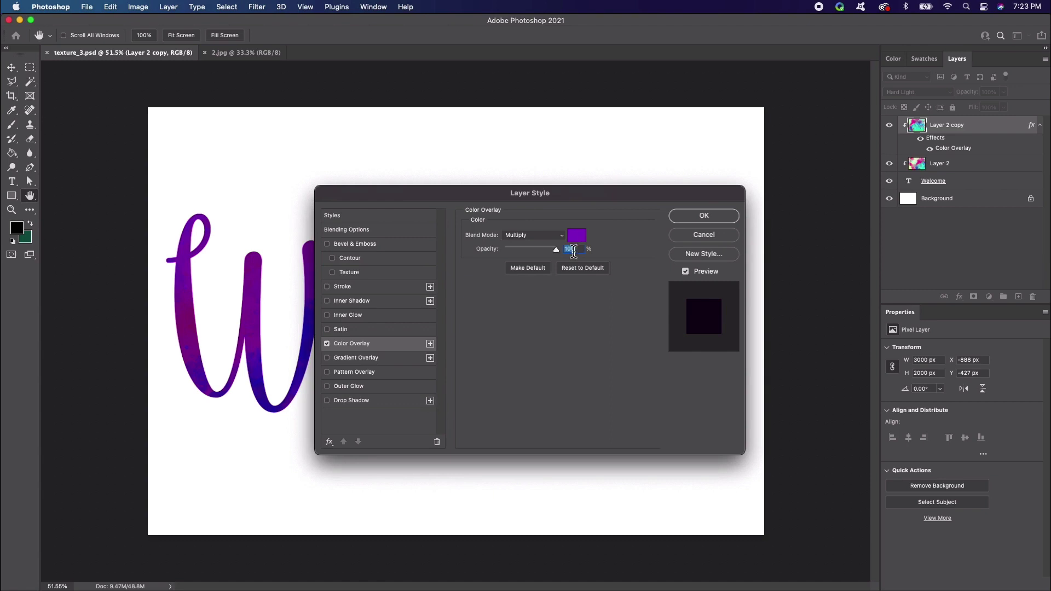
text(28)
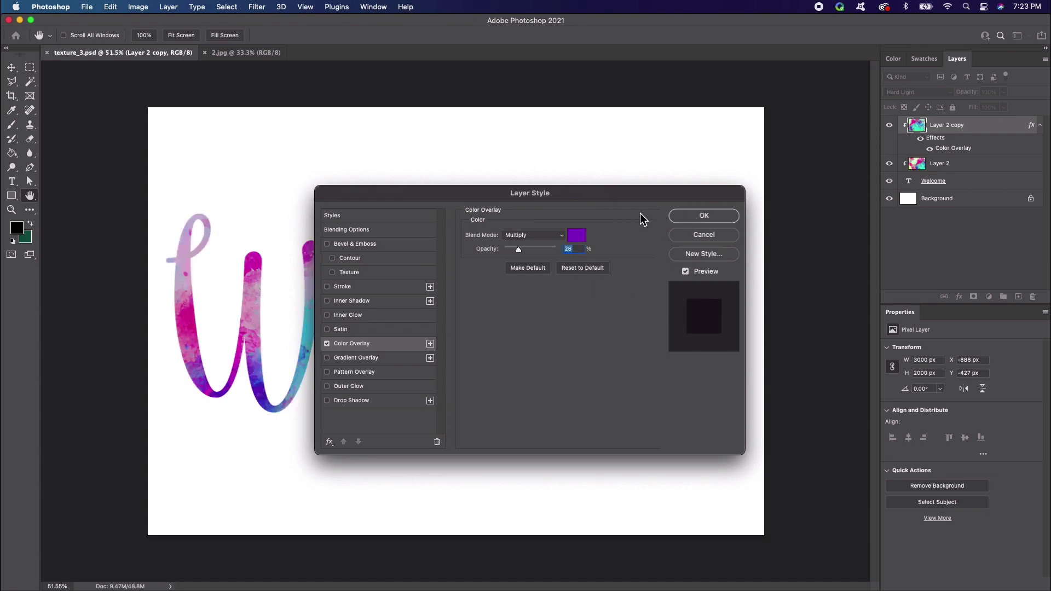
click(681, 215)
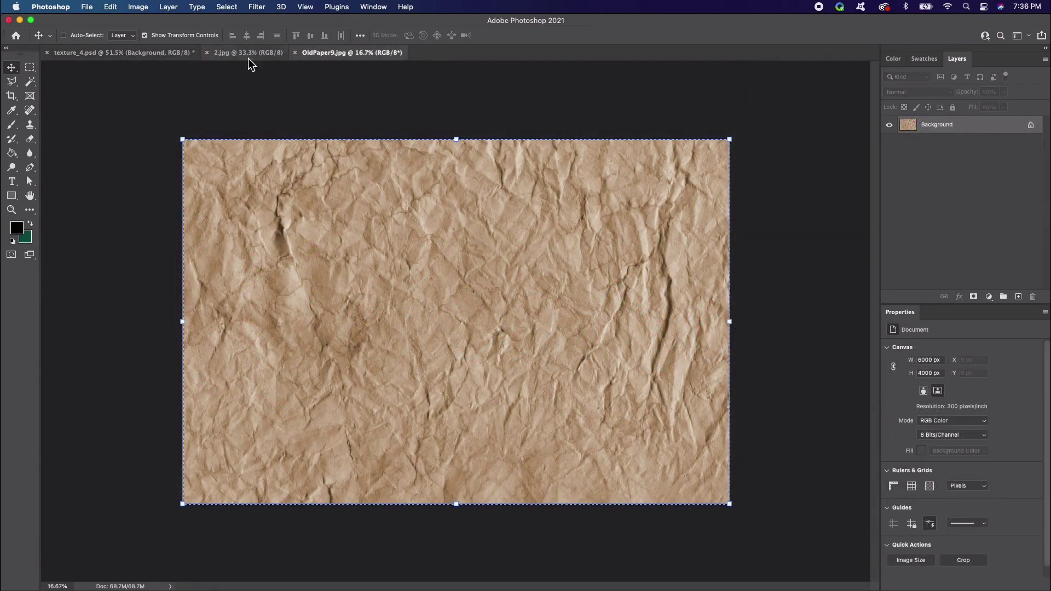
Step: Select and copy the entire OldPaper9.jpg paper texture
click(230, 9)
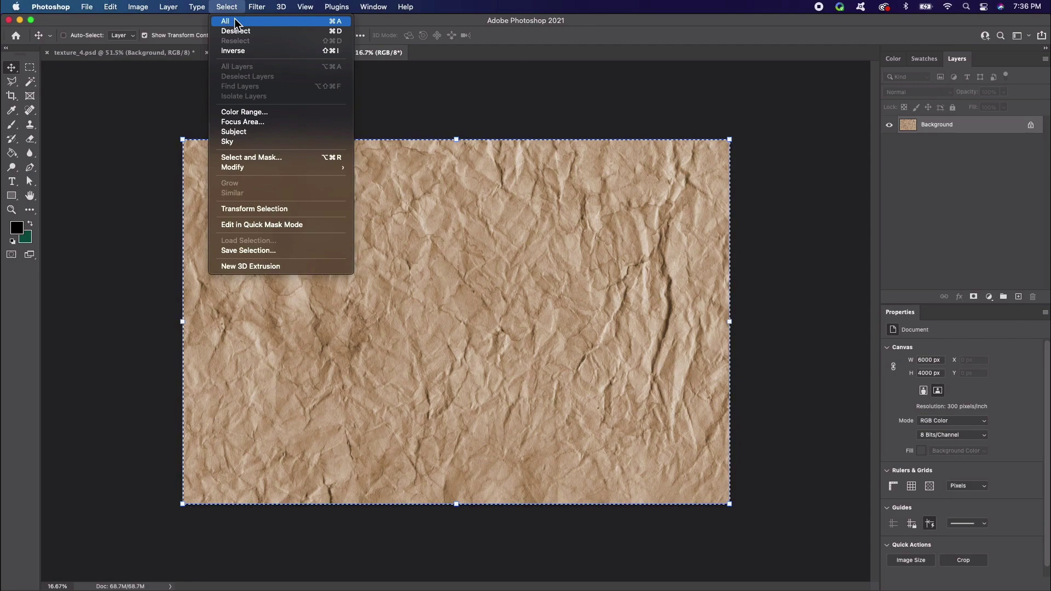
click(234, 18)
click(112, 9)
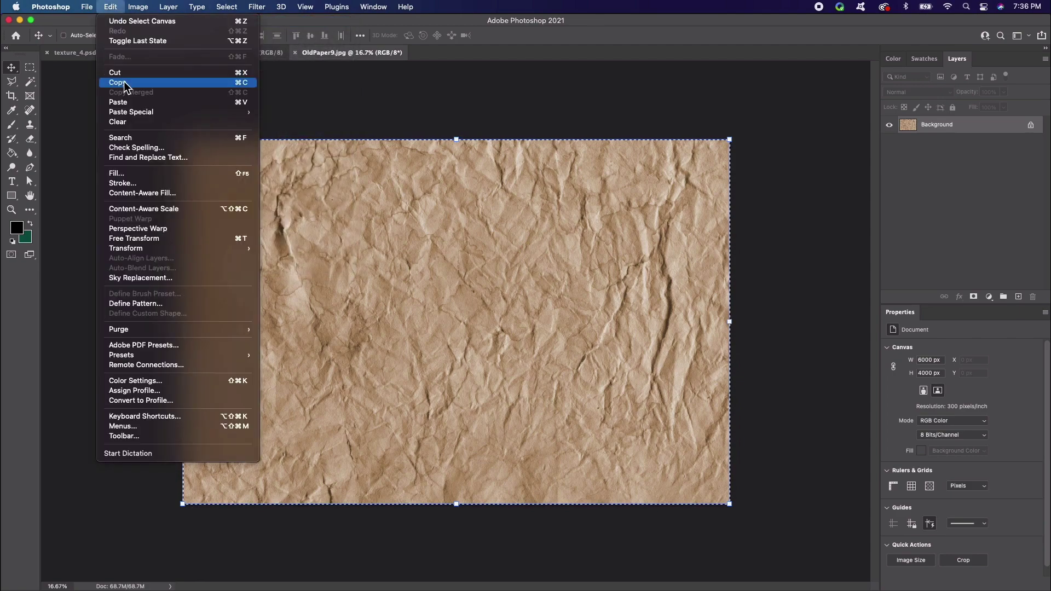
click(123, 80)
Step: Paste the paper into texture_4.psd as Layer 3 and lower its opacity to 38%
click(114, 55)
click(110, 7)
click(126, 103)
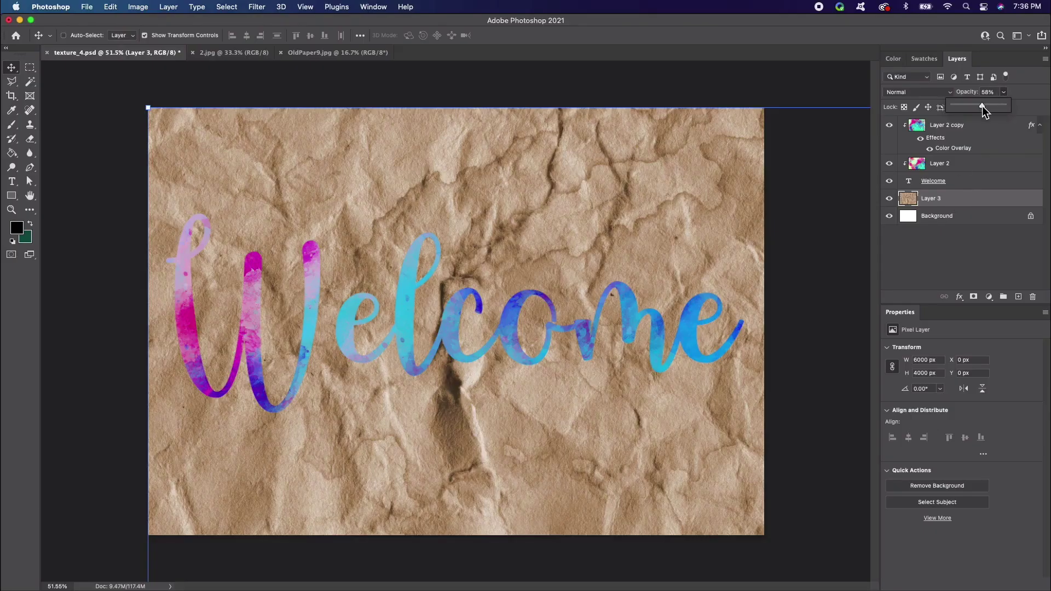
drag(981, 106, 973, 107)
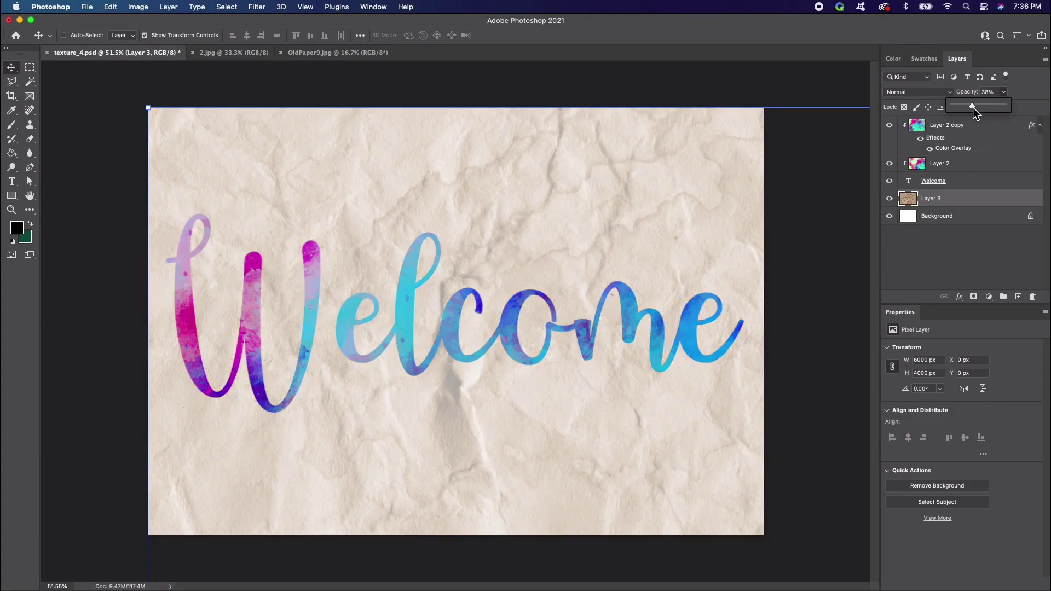
Step: Select and copy the whole 2.jpg watercolour splash image
click(257, 54)
key(super+a)
click(110, 7)
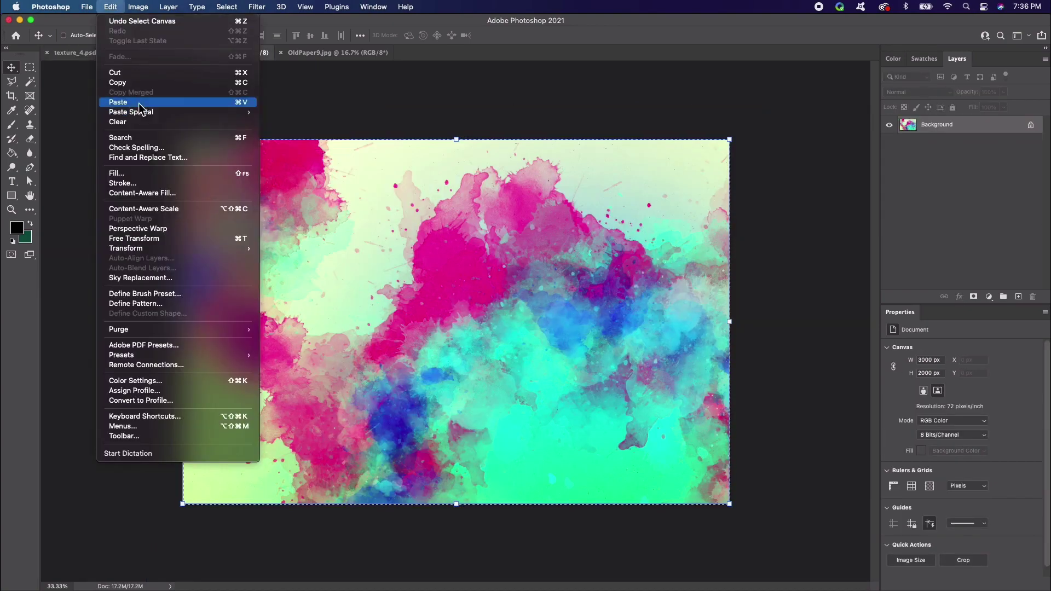
click(138, 82)
Step: Paste the splash into the Welcome document as Layer 4 with Soft Light blending
click(121, 54)
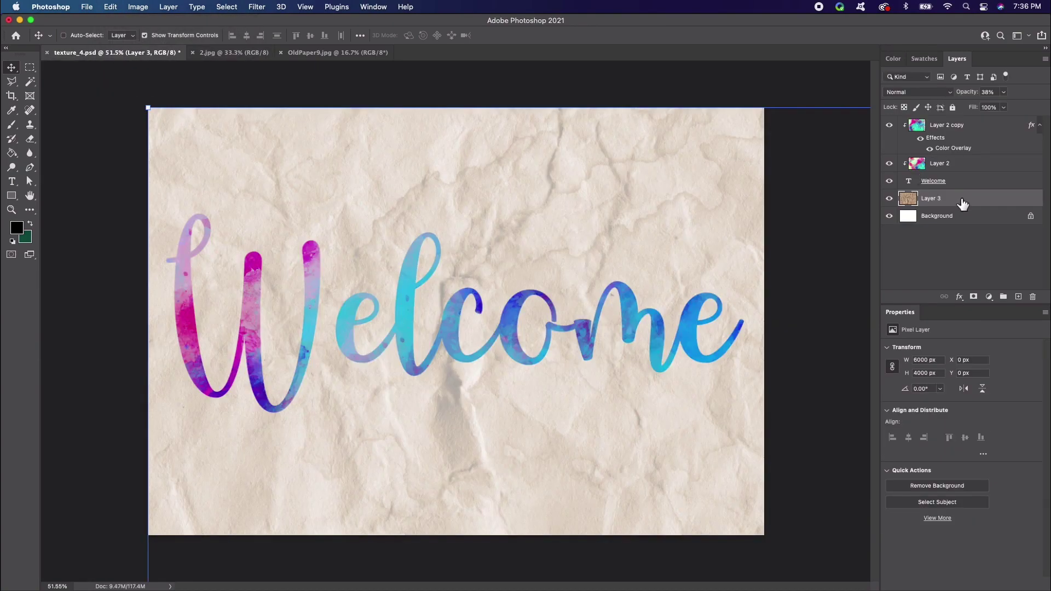
key(super+v)
click(948, 94)
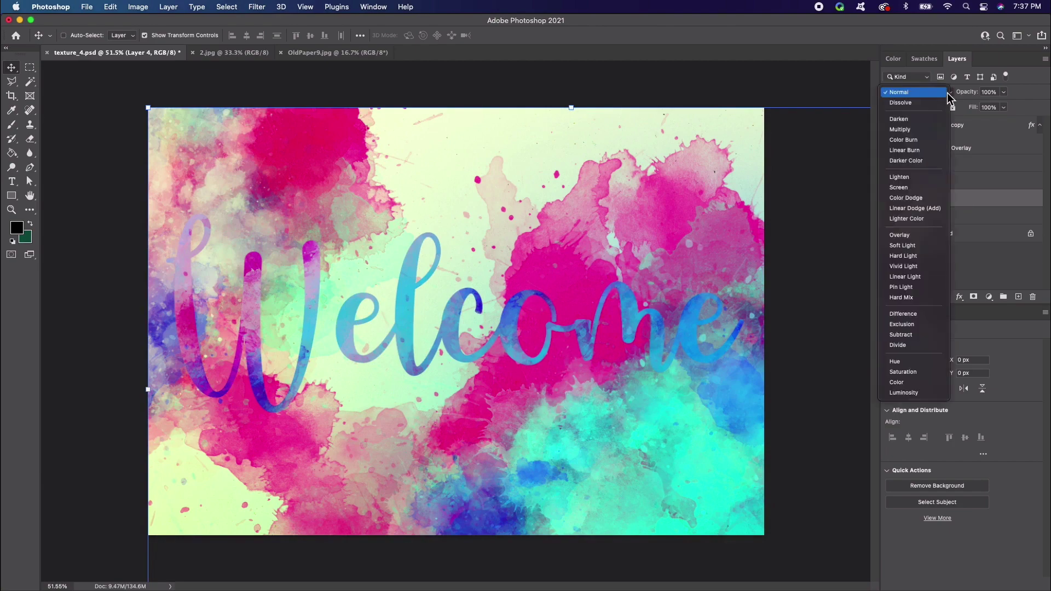
click(921, 244)
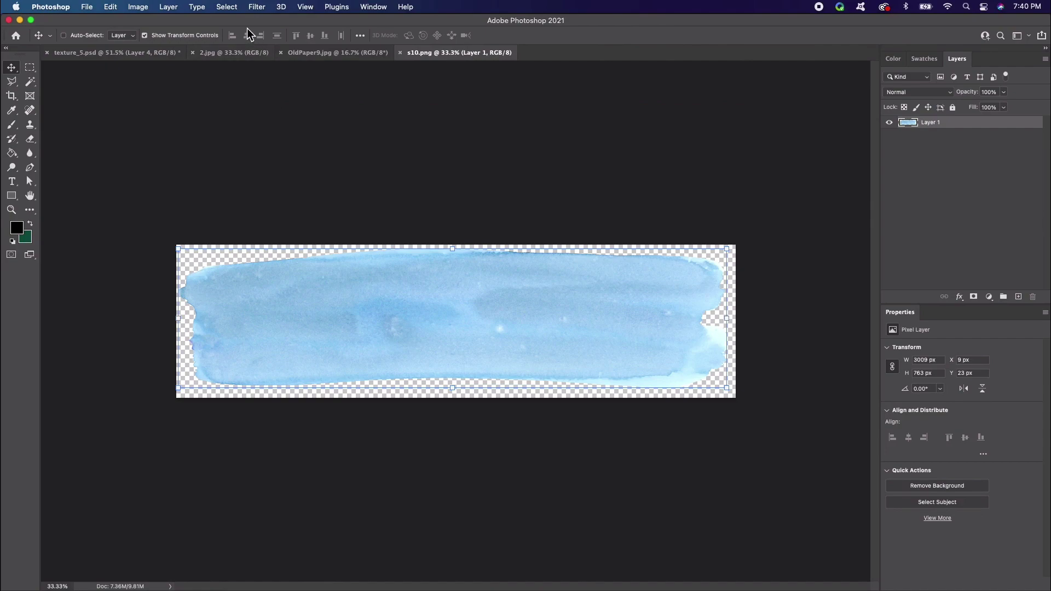
Step: Copy the whole s10.png blue brush stroke and paste it into texture_5.psd
click(228, 8)
click(230, 22)
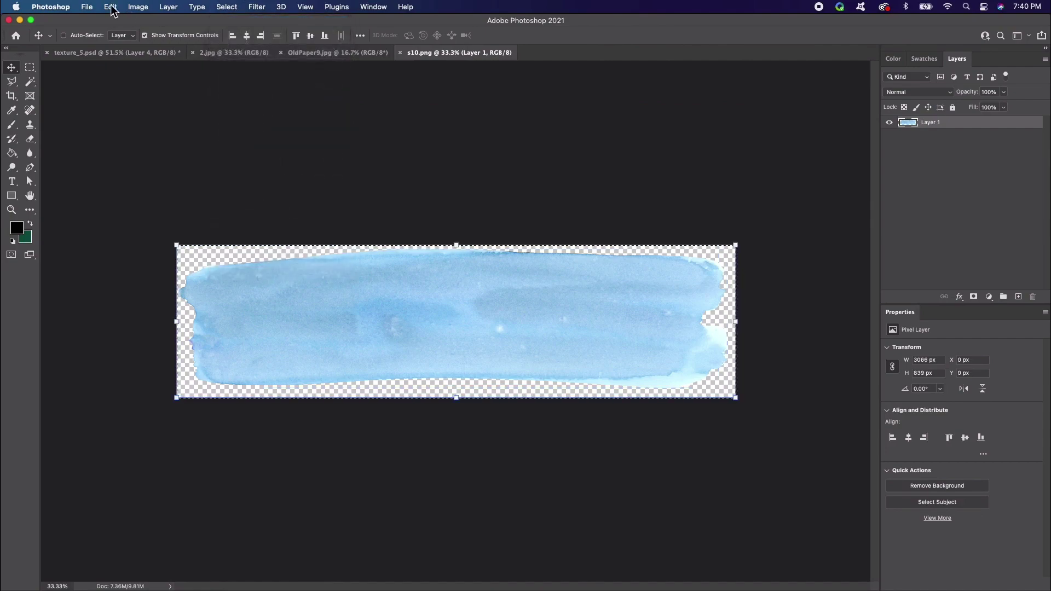
click(110, 6)
click(118, 82)
click(104, 53)
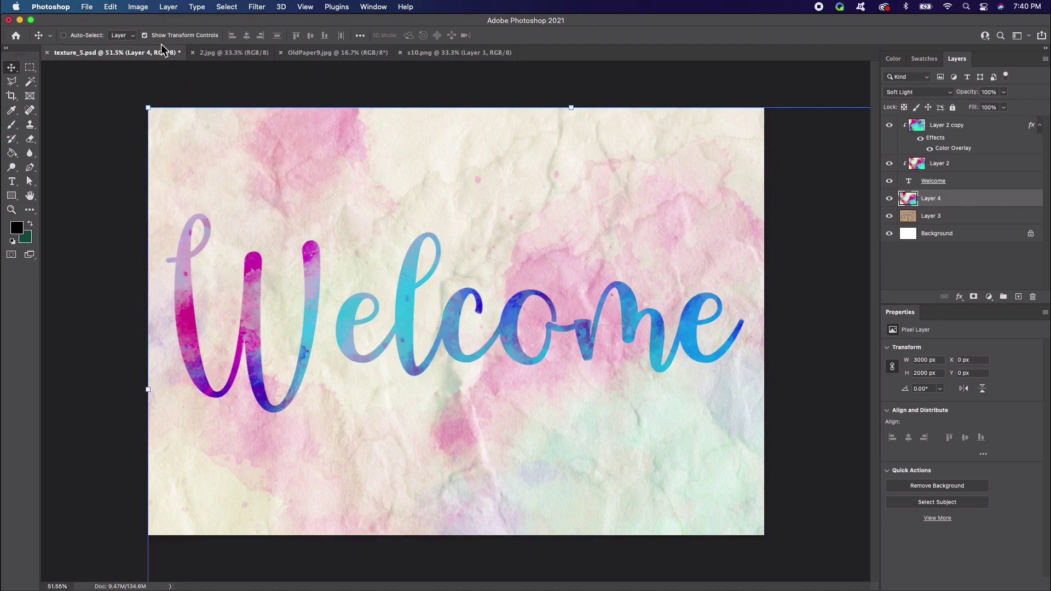
click(111, 7)
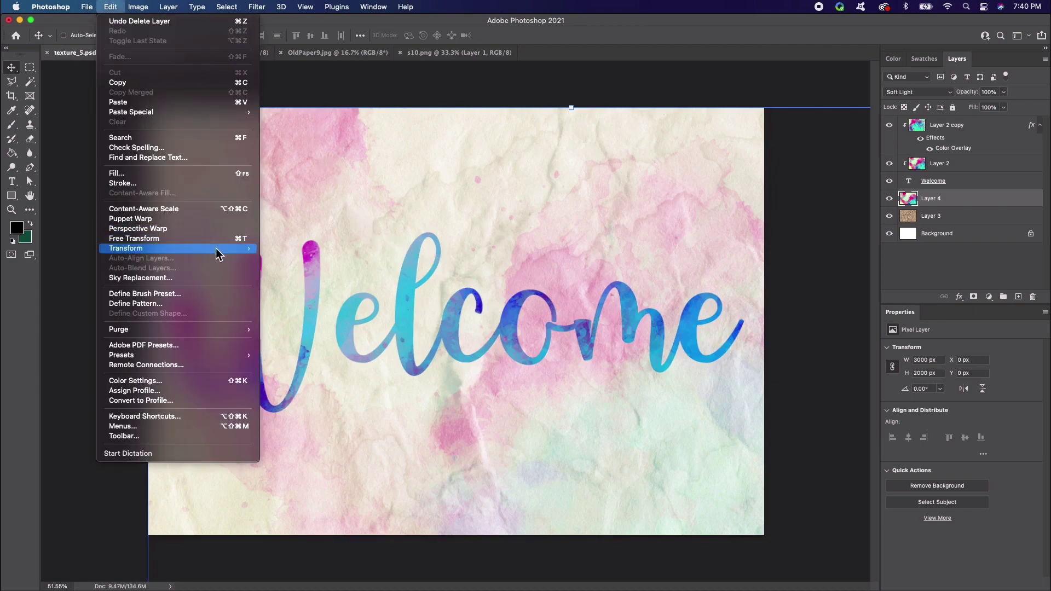
click(178, 102)
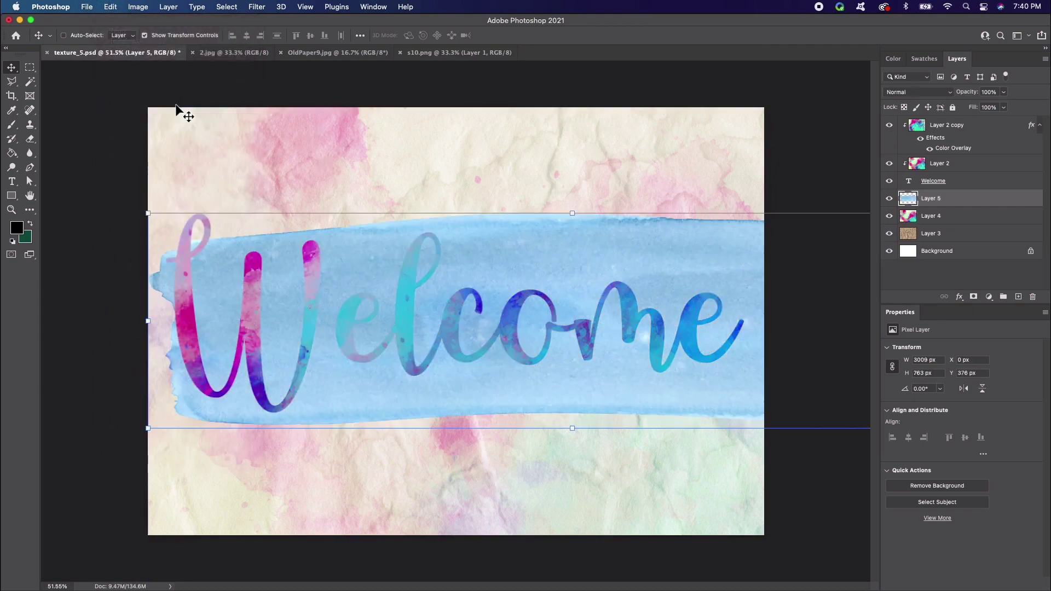
Step: Scale the brush stroke to about 68%, centre it behind Welcome, and blend it in Overlay
drag(149, 427, 457, 349)
mouse_move(515, 296)
mouse_down()
mouse_move(448, 297)
mouse_move(285, 335)
mouse_move(304, 353)
mouse_up()
drag(688, 279, 727, 269)
mouse_move(674, 310)
mouse_down()
mouse_move(688, 284)
mouse_move(683, 295)
mouse_up()
click(940, 93)
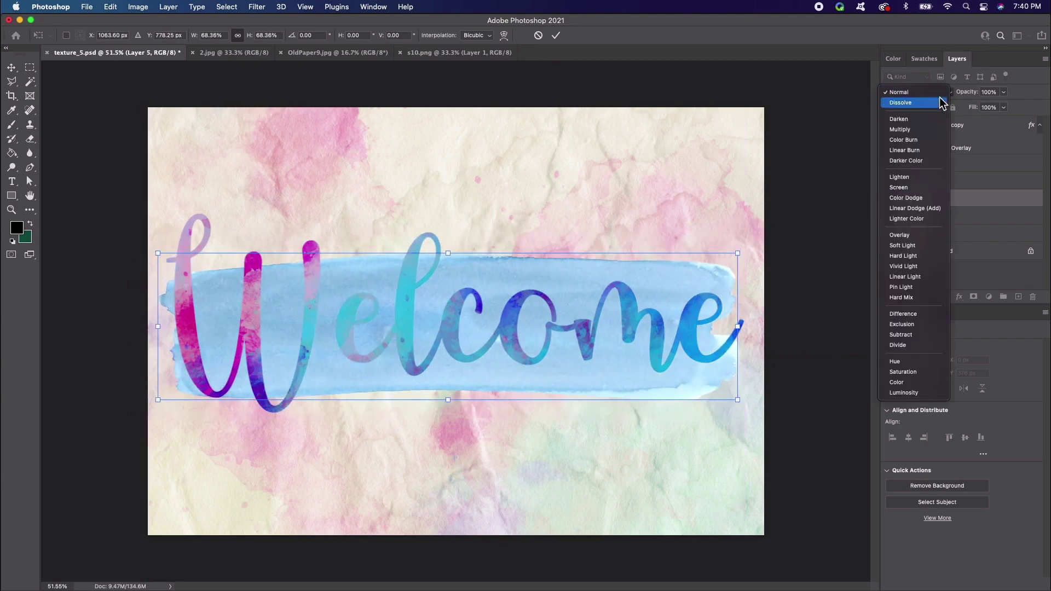
click(913, 236)
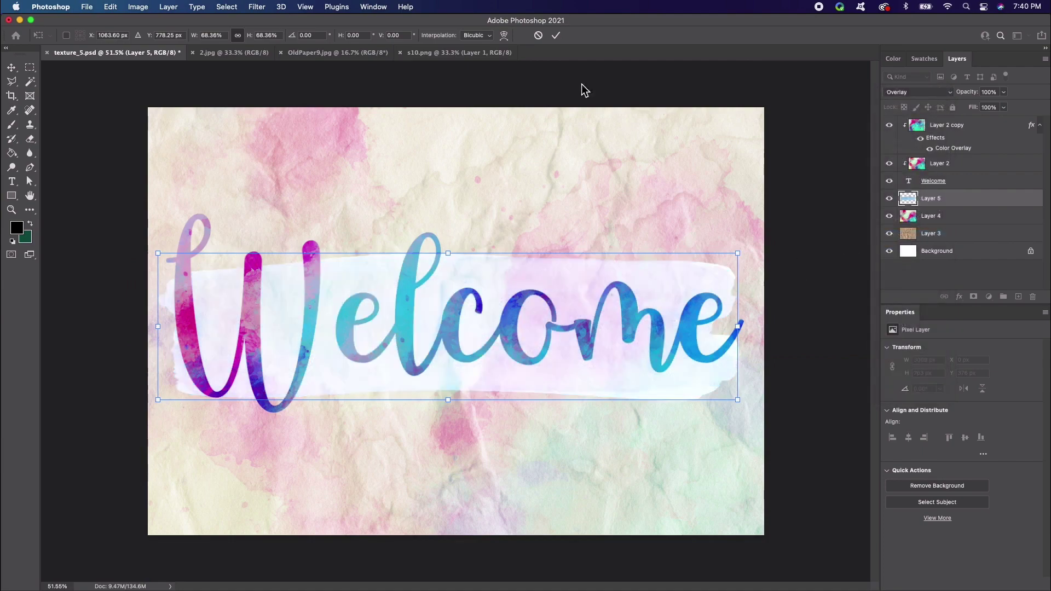
click(555, 36)
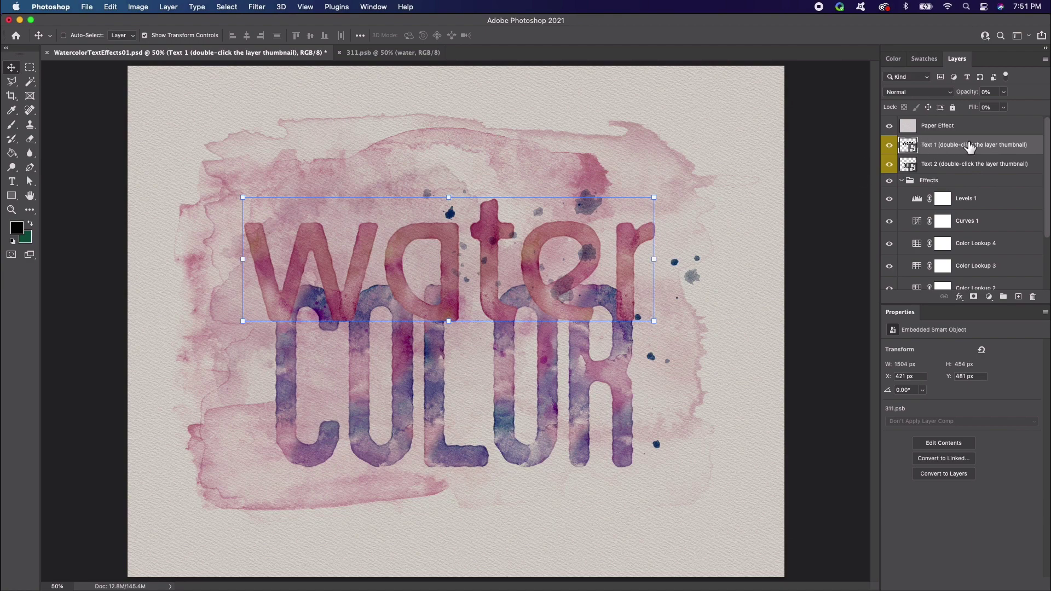
Step: Open the Text 1 smart object's contents, 311.psb, to reach the black 'water' type layer
double_click(908, 146)
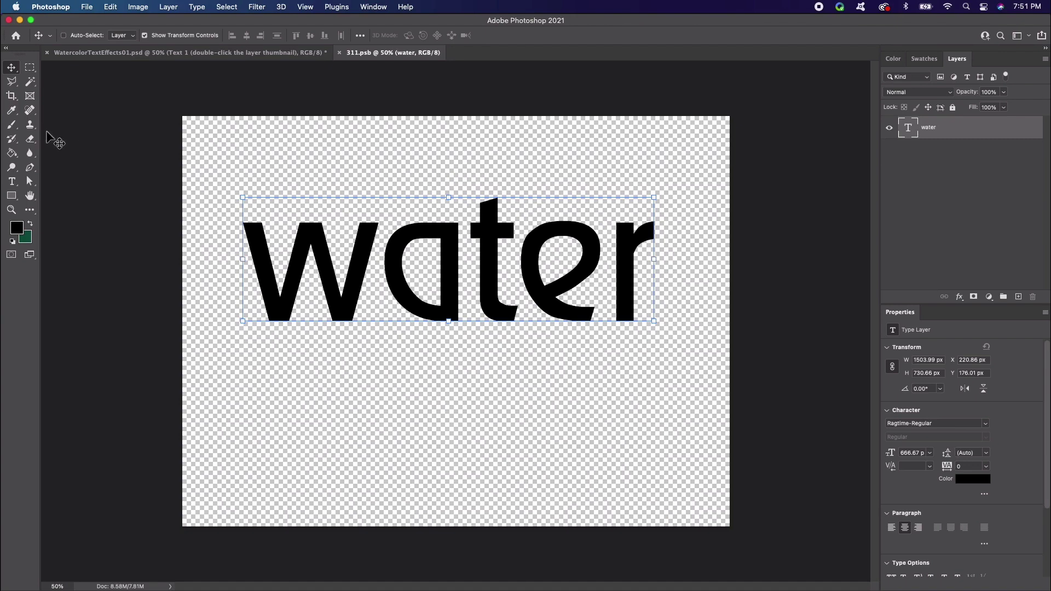
Step: Replace the word 'water' with 'new' in the smart object's type layer
click(11, 182)
drag(253, 248, 657, 267)
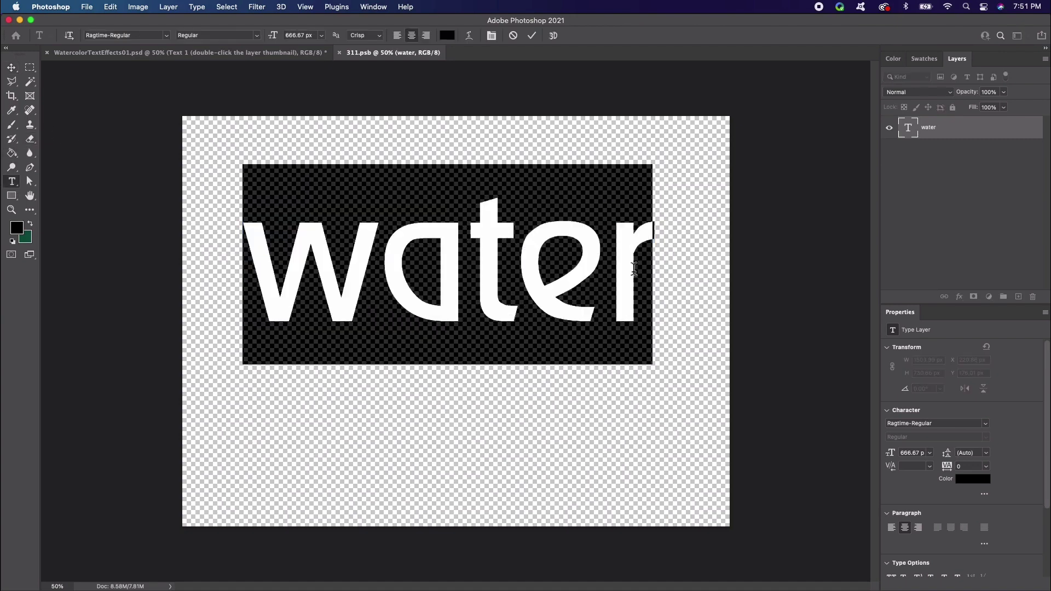
text(new)
click(530, 36)
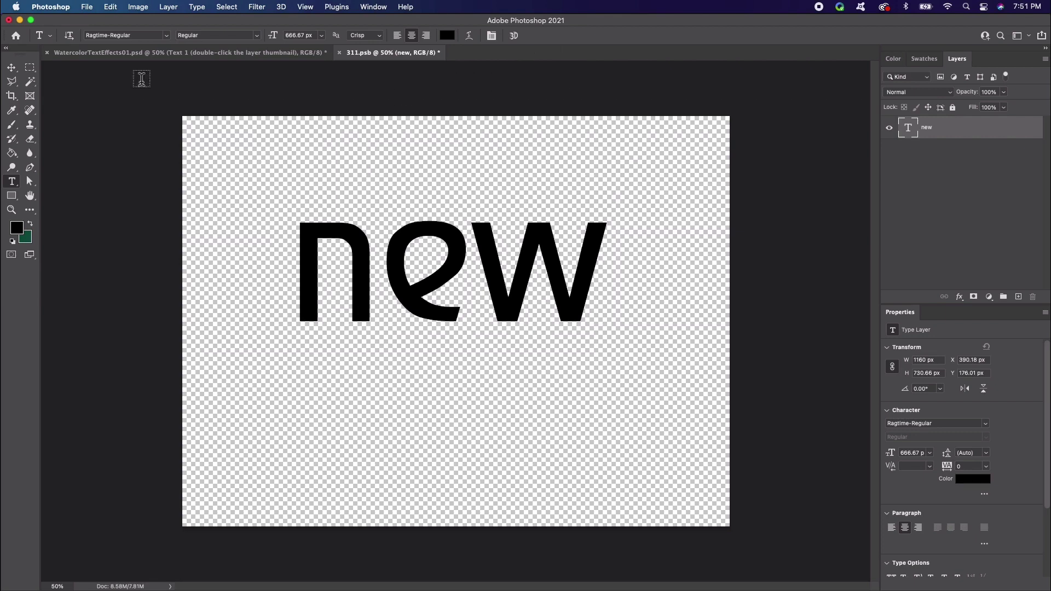
Step: Save 311.psb and return to WatercolorTextEffects01.psd, now reading 'new COLOR'
click(87, 6)
click(106, 117)
click(116, 54)
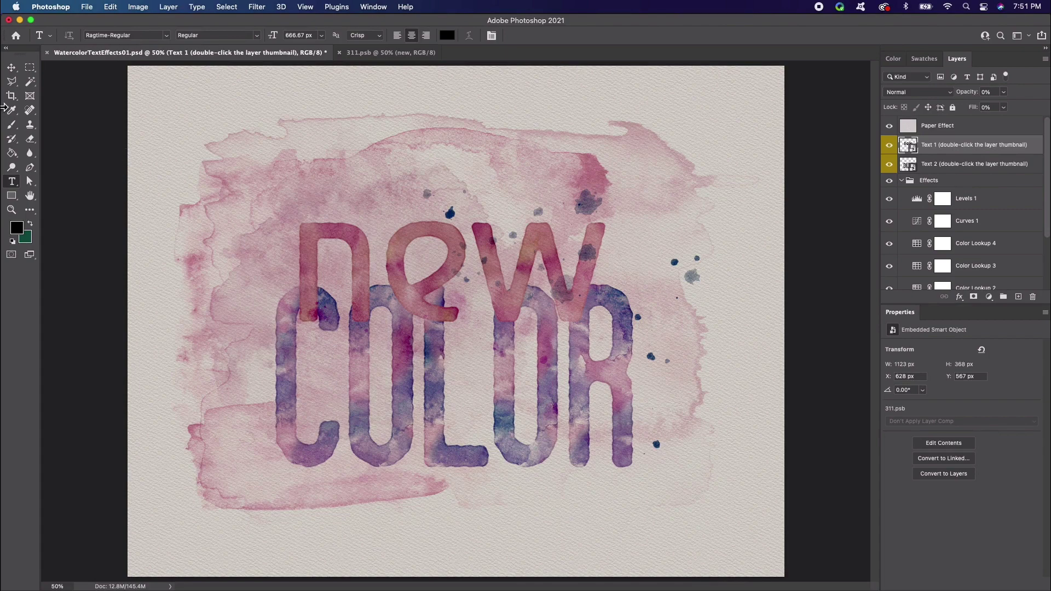
click(11, 67)
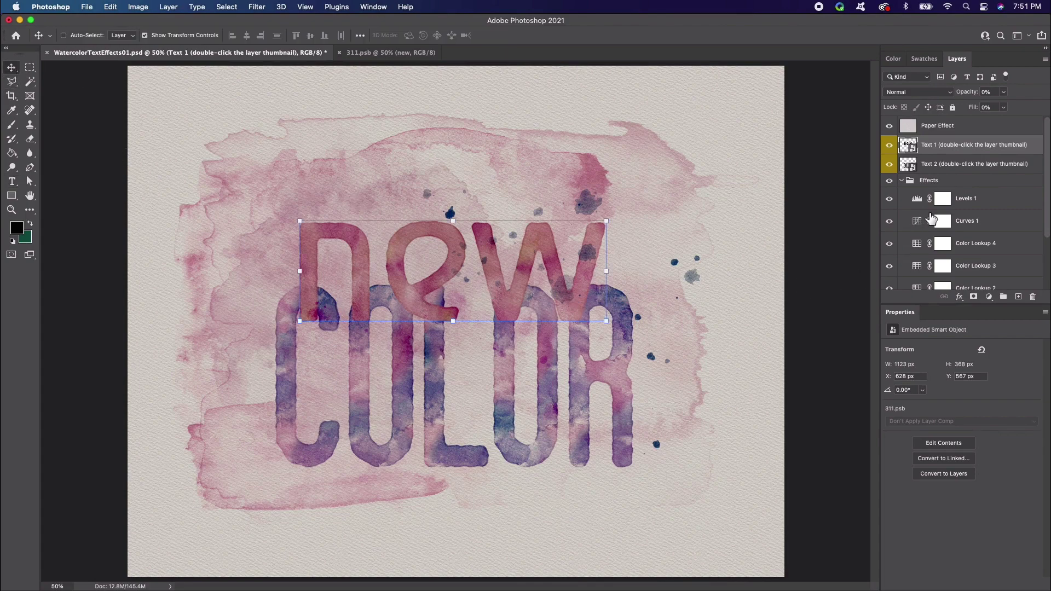
scroll(922, 203, down, 3)
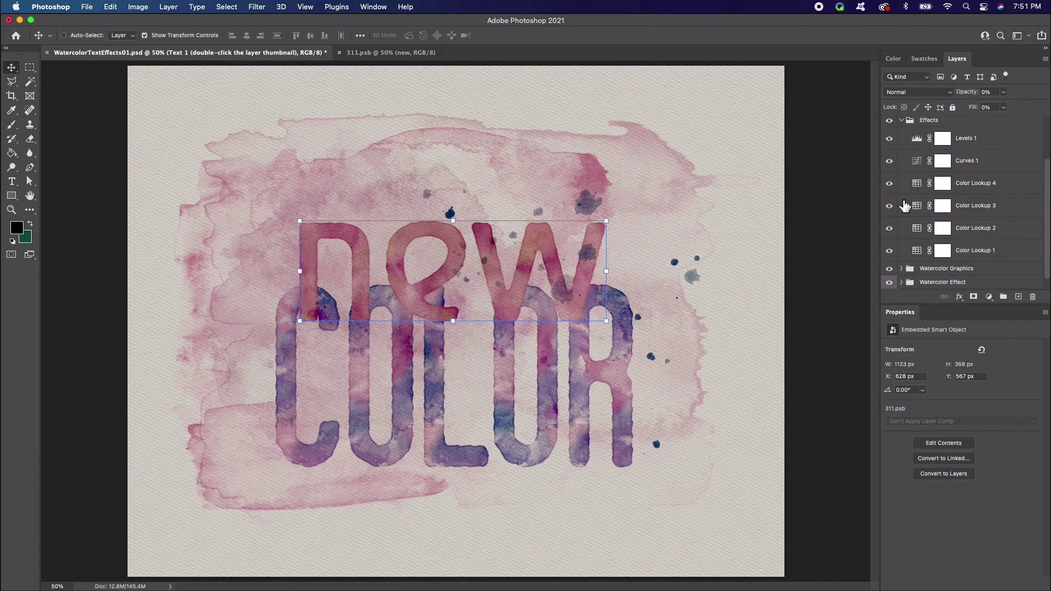
click(889, 205)
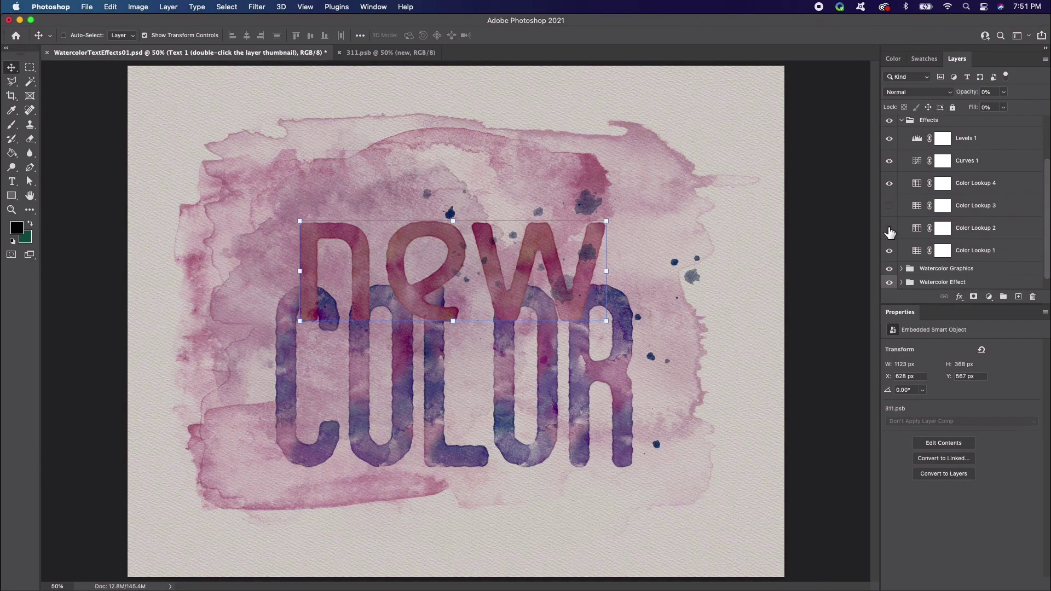
click(889, 207)
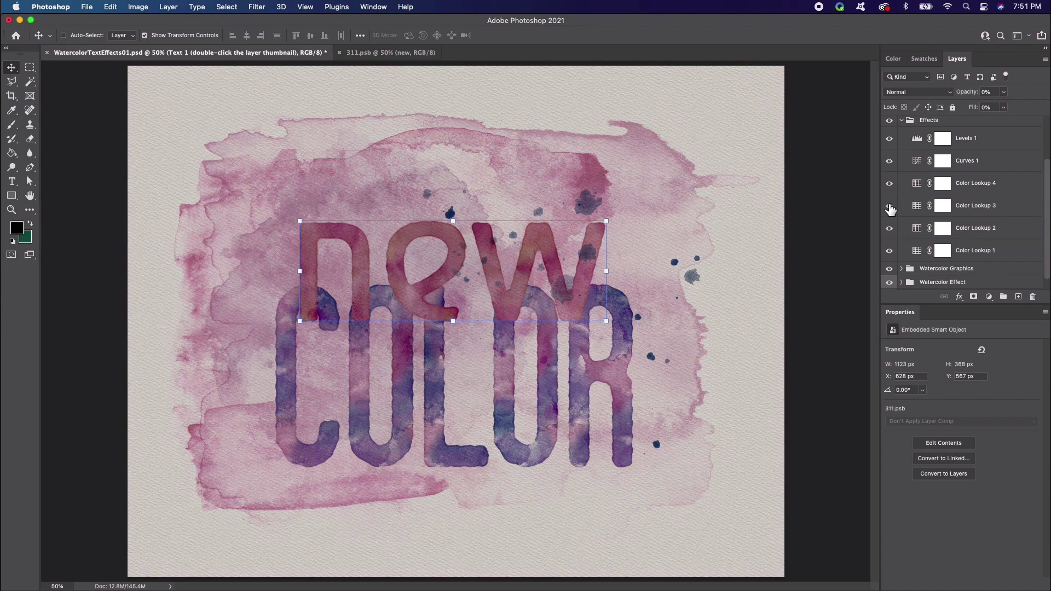